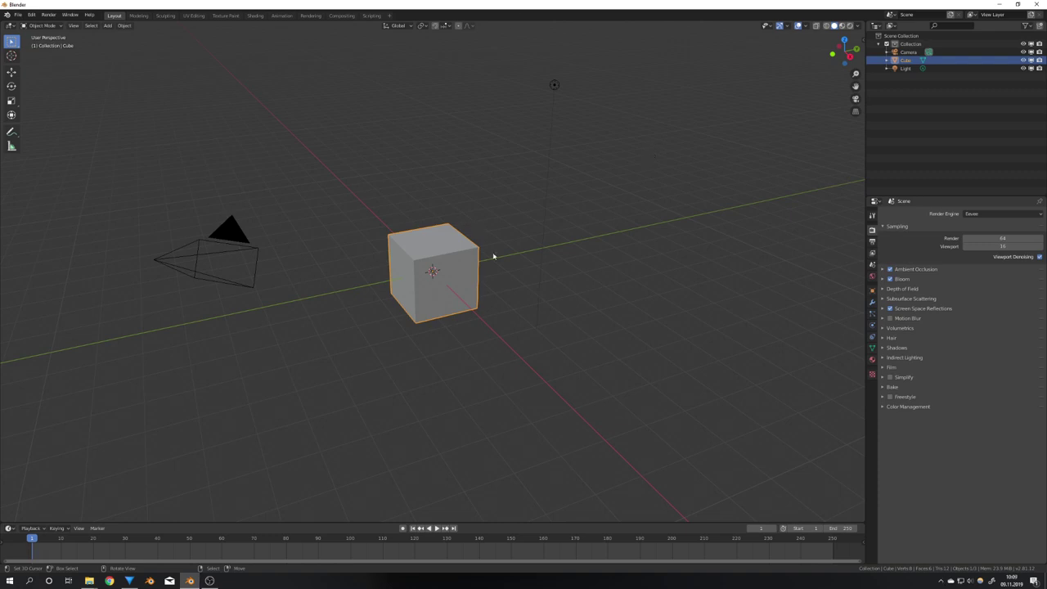
# Step: Scale the default cube by a factor of 2 and raise it along Z until its base sits near the ground plane
pyautogui.moveTo(493, 256); pyautogui.dragTo(459, 281, button='middle')
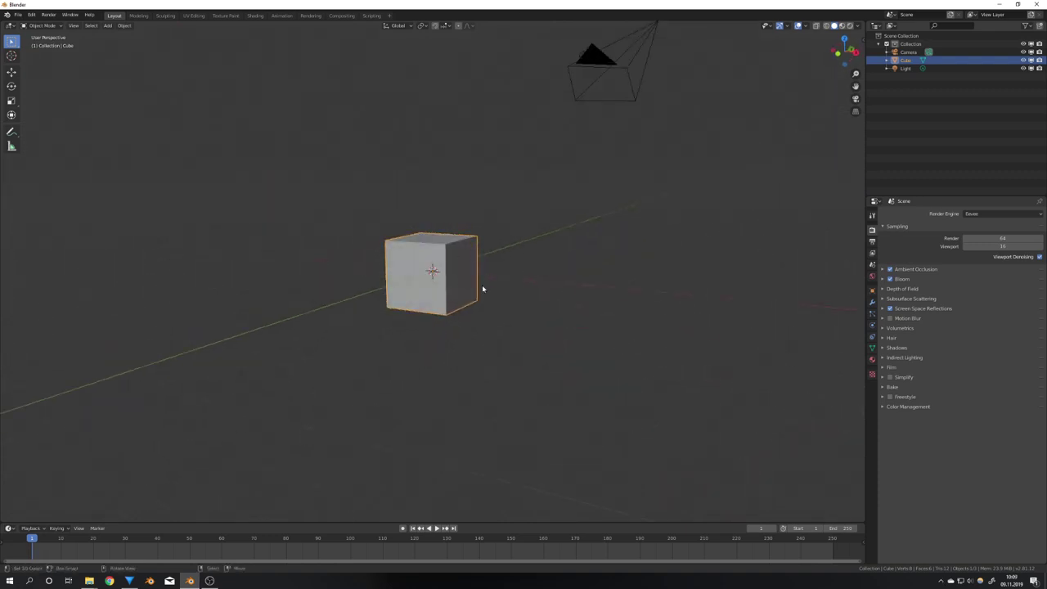
pyautogui.moveTo(469, 286); pyautogui.dragTo(495, 273, button='middle')
pyautogui.write('s2')
pyautogui.press('Return')
pyautogui.press('g')
pyautogui.press('z')
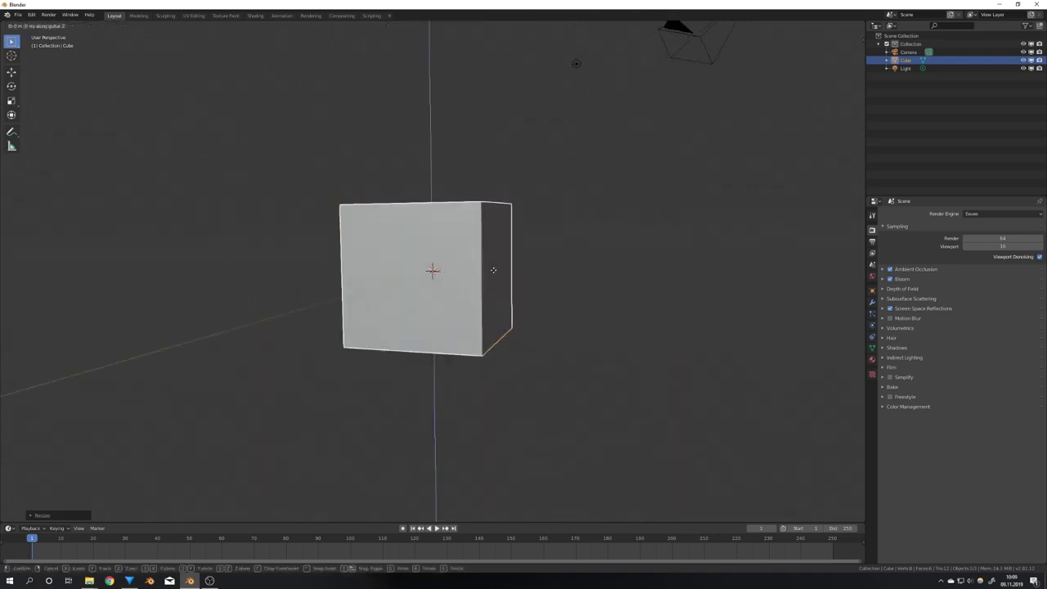
pyautogui.click(523, 291)
pyautogui.scroll(5, 471, 290)
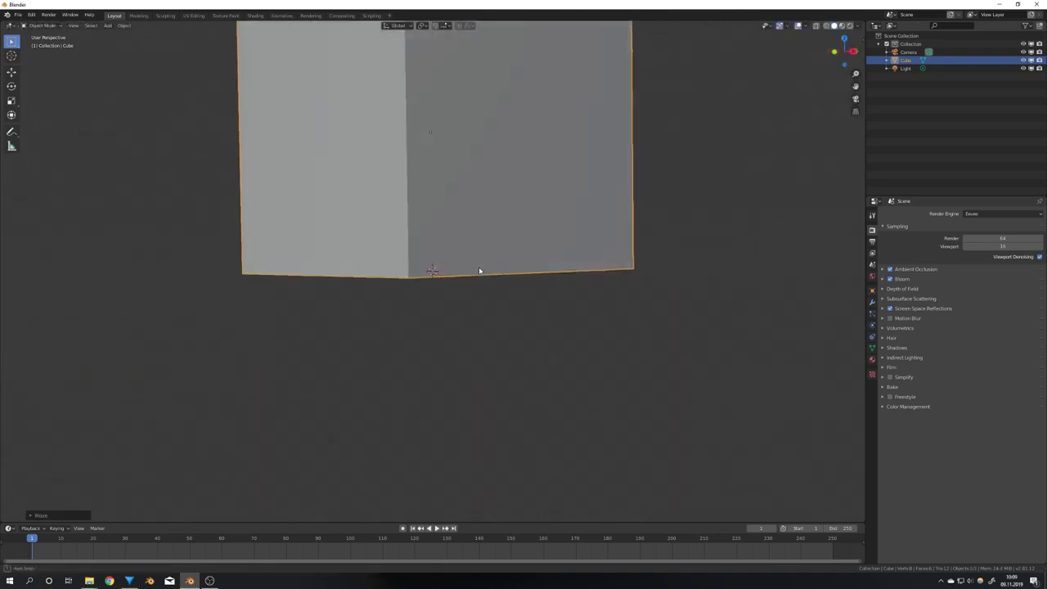
# Step: Switch the viewport to wireframe, add a UV sphere and raise it along Z inside the cube
pyautogui.moveTo(479, 271); pyautogui.dragTo(470, 318, button='middle')
pyautogui.hotkey('shift', 'a')
pyautogui.press('Escape')
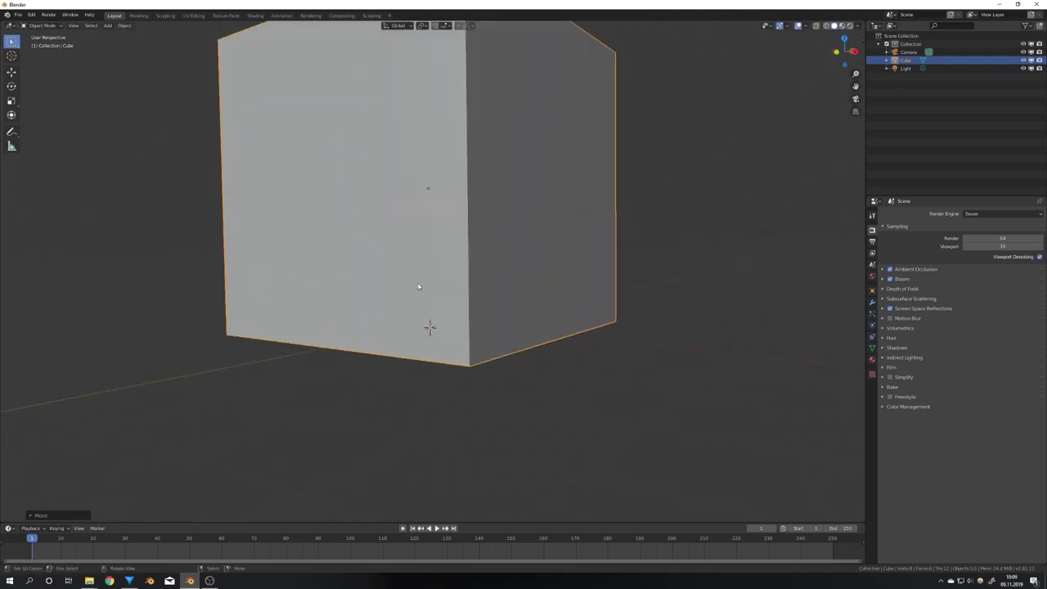
pyautogui.hotkey('shift', 'z')
pyautogui.moveTo(300, 264); pyautogui.dragTo(444, 292, button='middle')
pyautogui.hotkey('shift', 'a')
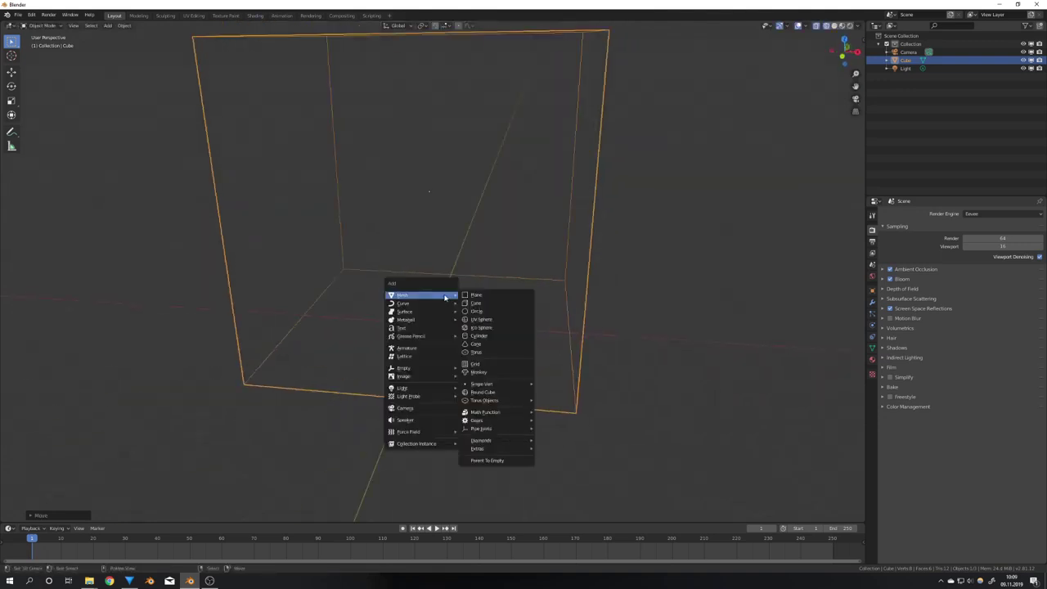
pyautogui.click(495, 323)
pyautogui.press('g')
pyautogui.press('z')
pyautogui.click(535, 234)
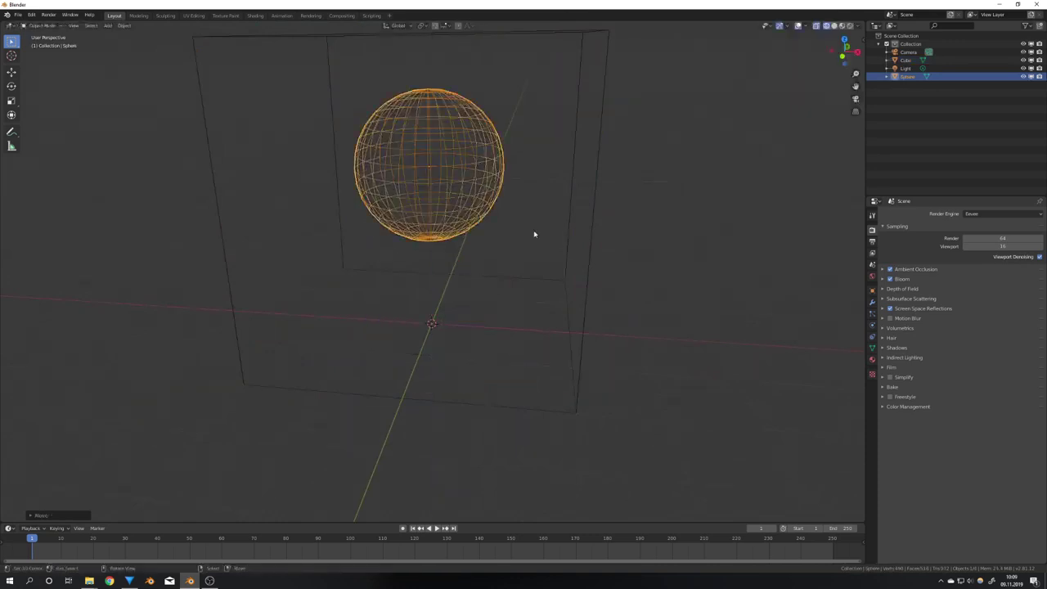
# Step: Scale the sphere down to roughly half size and raise it along Z into the cube's upper half
pyautogui.press('s')
pyautogui.click(506, 262)
pyautogui.press('g')
pyautogui.press('z')
pyautogui.click(505, 243)
# Step: Enable Fluid physics on the cube and set its fluid type to Domain
pyautogui.click(590, 254)
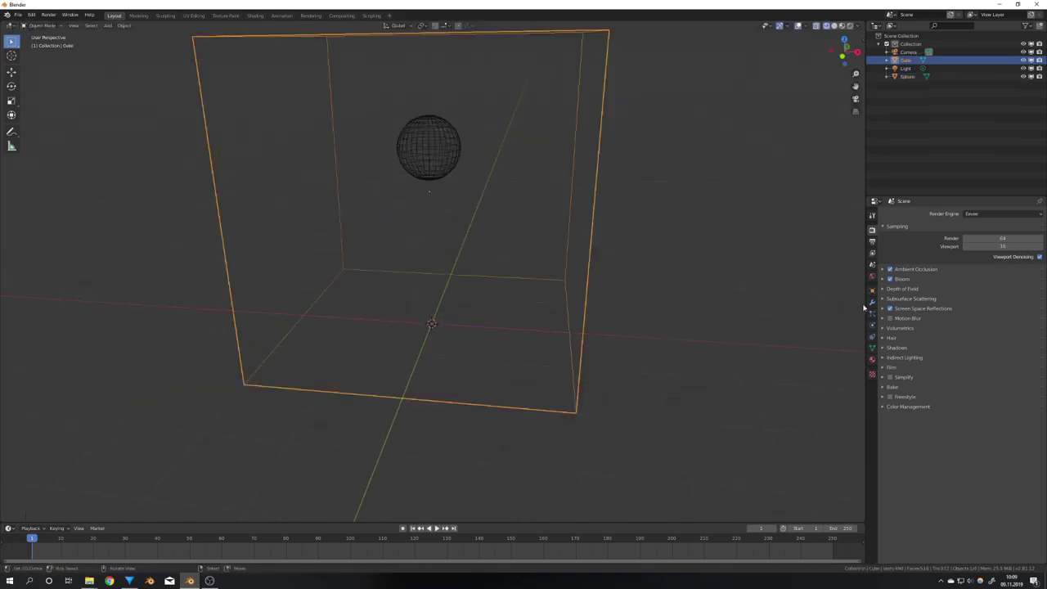
pyautogui.click(872, 303)
pyautogui.click(871, 325)
pyautogui.click(998, 234)
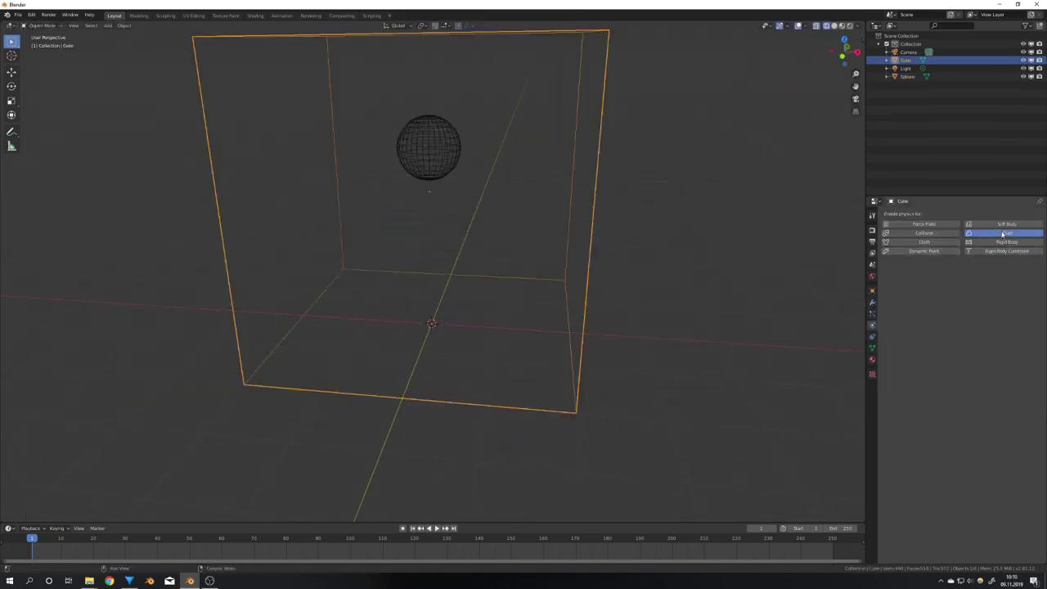
pyautogui.click(985, 275)
pyautogui.click(985, 294)
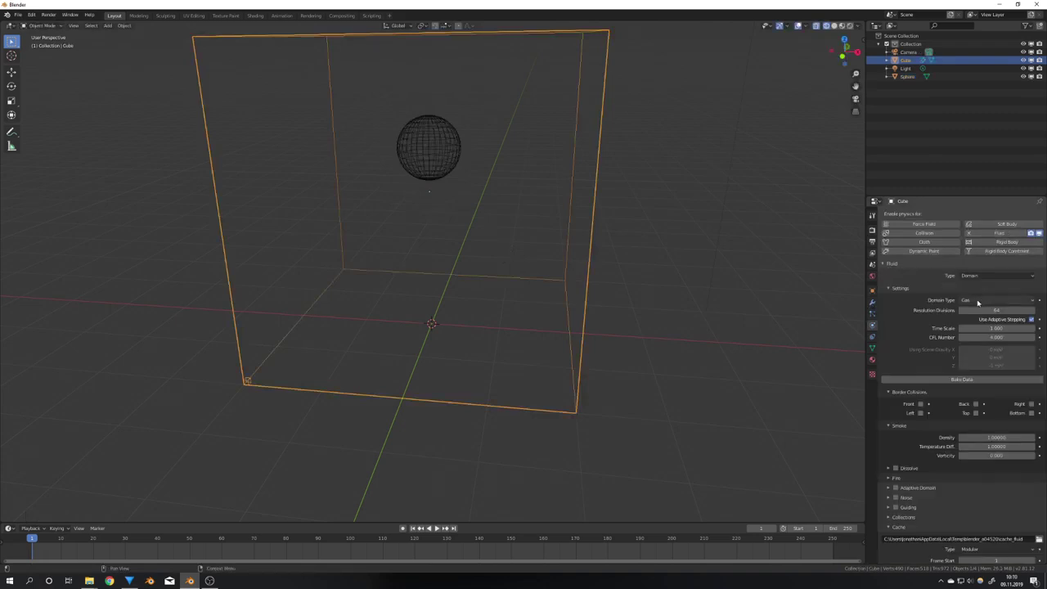
# Step: Set the cube's fluid domain type to Liquid
pyautogui.scroll(-2, 991, 282)
pyautogui.scroll(2, 993, 274)
pyautogui.click(982, 300)
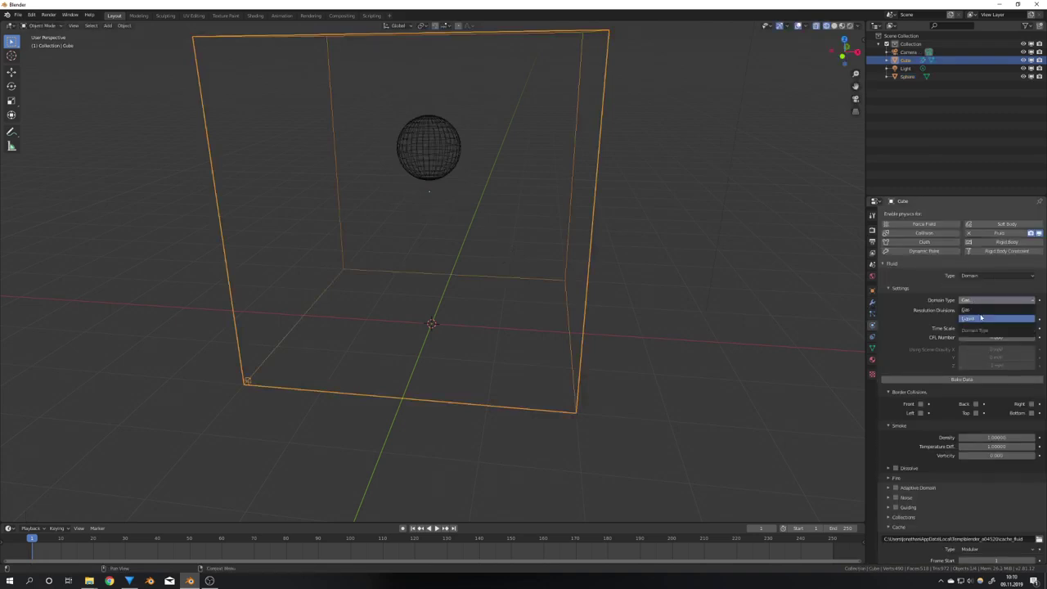
pyautogui.click(979, 317)
# Step: Expand the Diffusion settings of the liquid domain
pyautogui.scroll(-3, 967, 300)
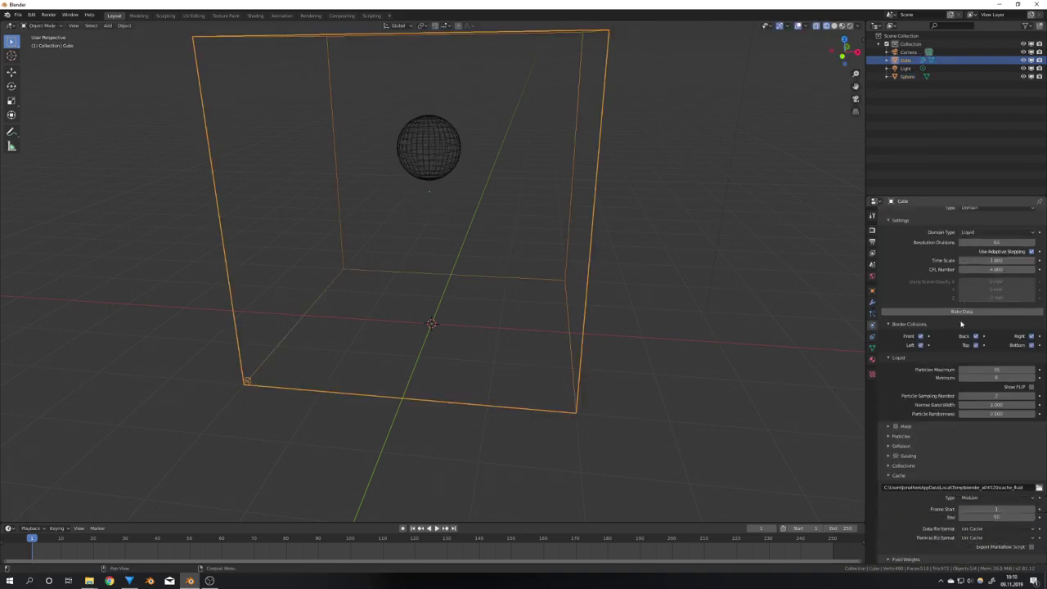
pyautogui.click(907, 447)
pyautogui.scroll(-1, 907, 447)
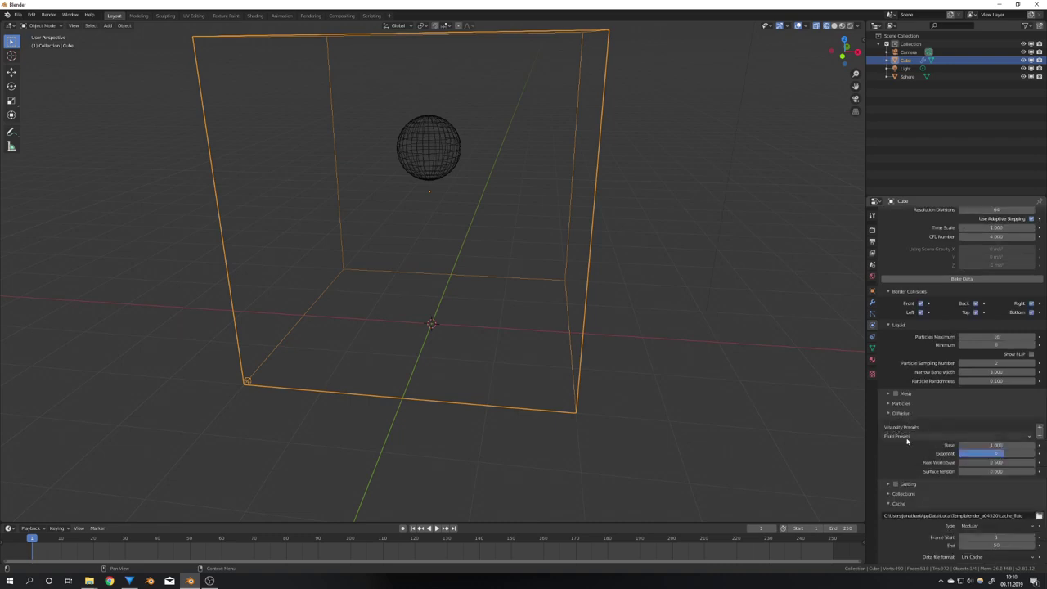
# Step: Try several fluid viscosity presets for the domain, ending with Water
pyautogui.click(906, 438)
pyautogui.click(912, 447)
pyautogui.click(916, 436)
pyautogui.click(906, 452)
pyautogui.click(908, 436)
pyautogui.click(924, 462)
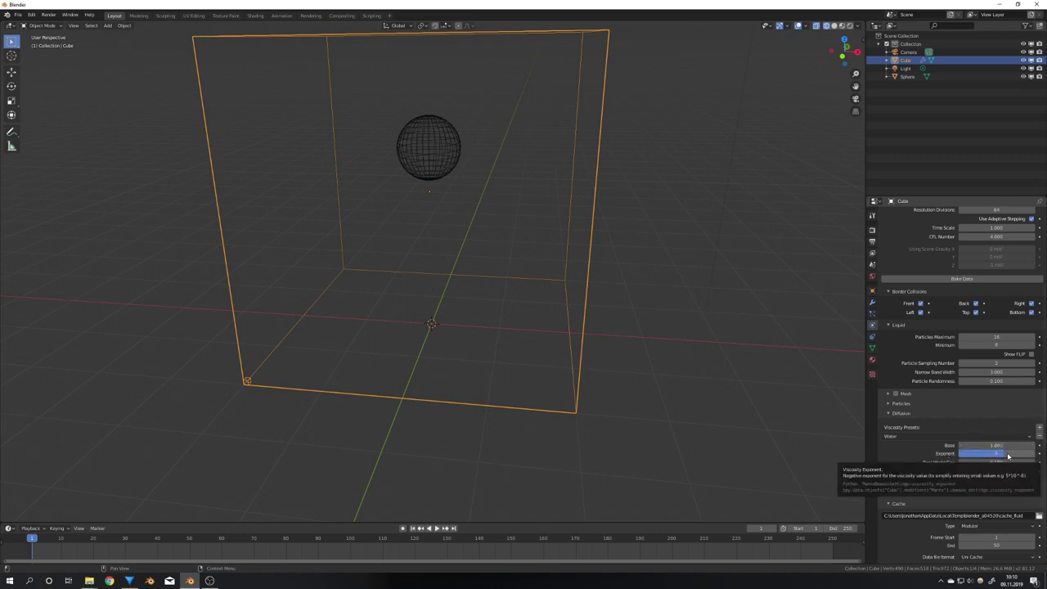
# Step: Apply the Honey viscosity preset and set its Exponent to 1 and Base to 5
pyautogui.click(931, 438)
pyautogui.click(920, 448)
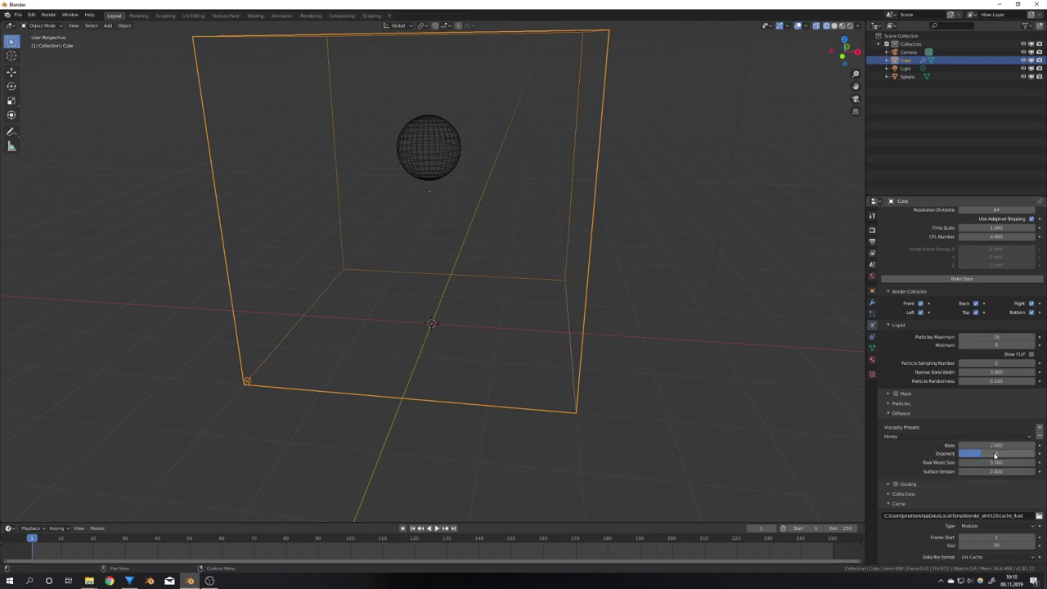
pyautogui.write('3')
pyautogui.press('Return')
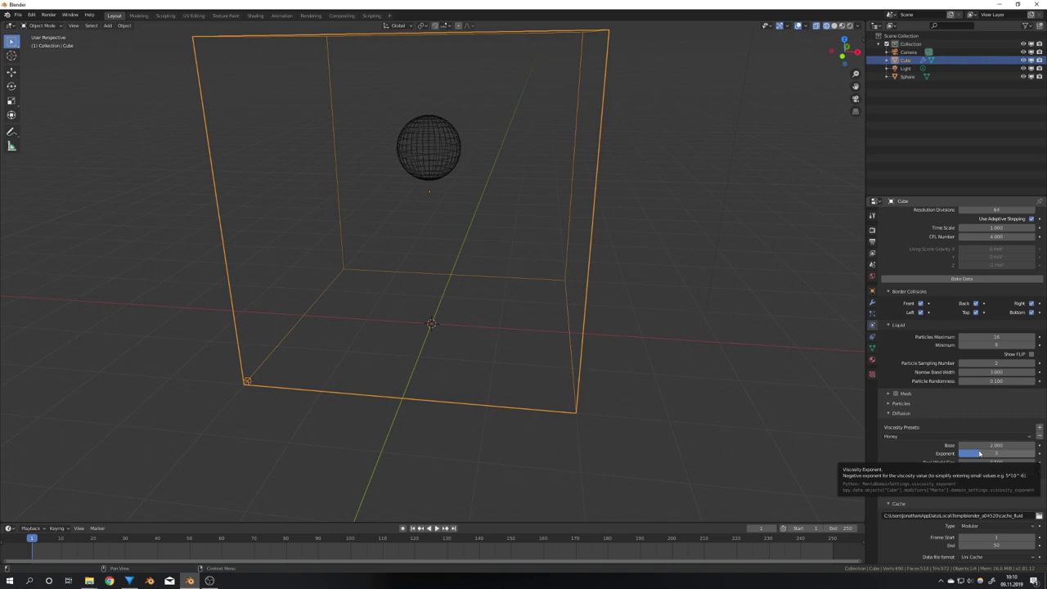
pyautogui.moveTo(982, 457)
pyautogui.mouseDown()
pyautogui.moveTo(965, 456)
pyautogui.moveTo(974, 455)
pyautogui.mouseUp()
pyautogui.click(990, 445)
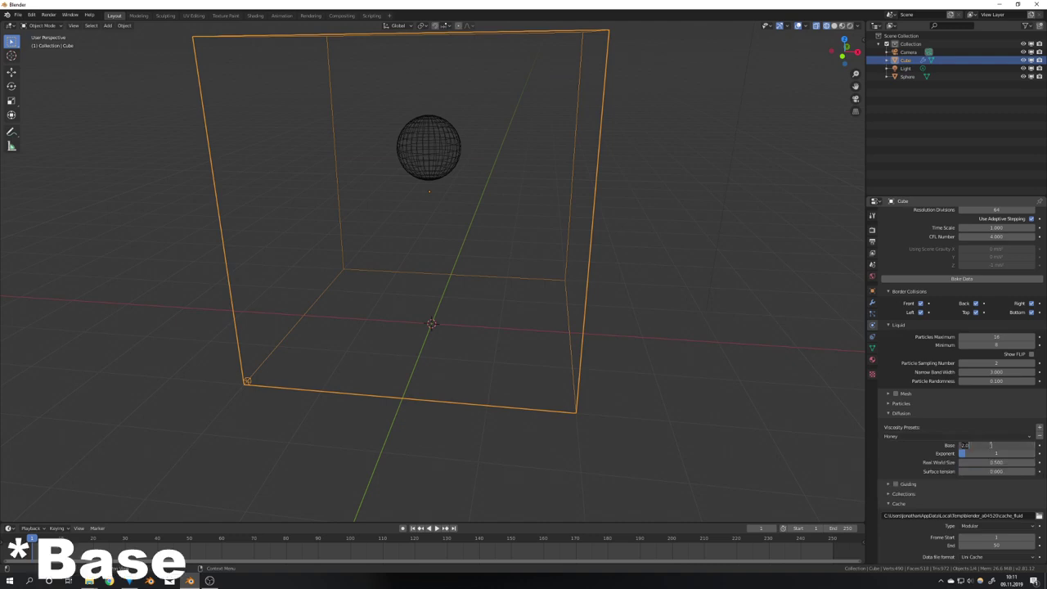
pyautogui.write('1')
pyautogui.press('Return')
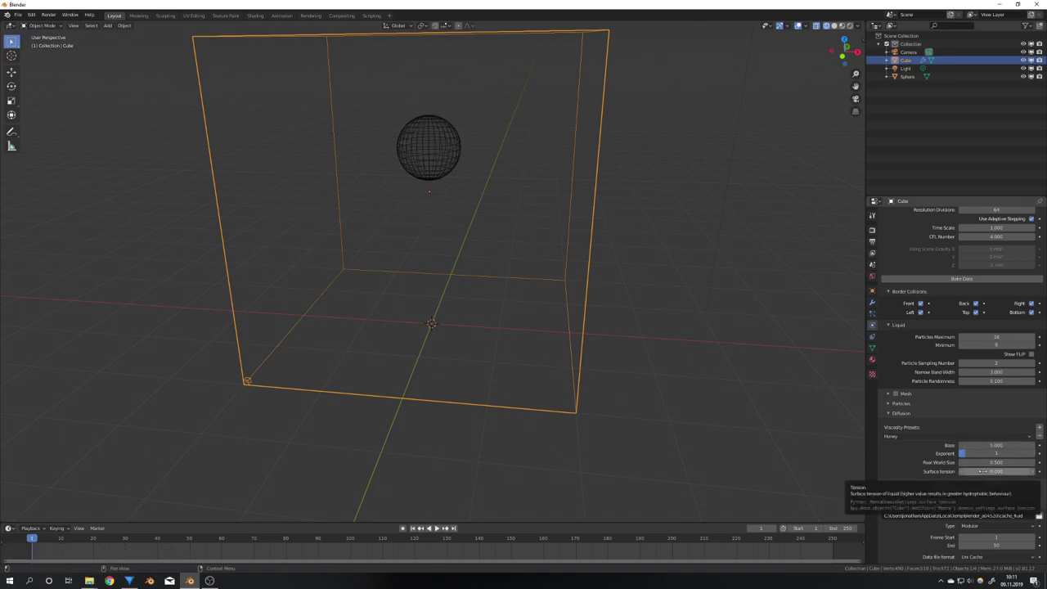
# Step: Adjust the liquid's surface tension and set its Real World Size to 4
pyautogui.click(982, 471)
pyautogui.write('0.0')
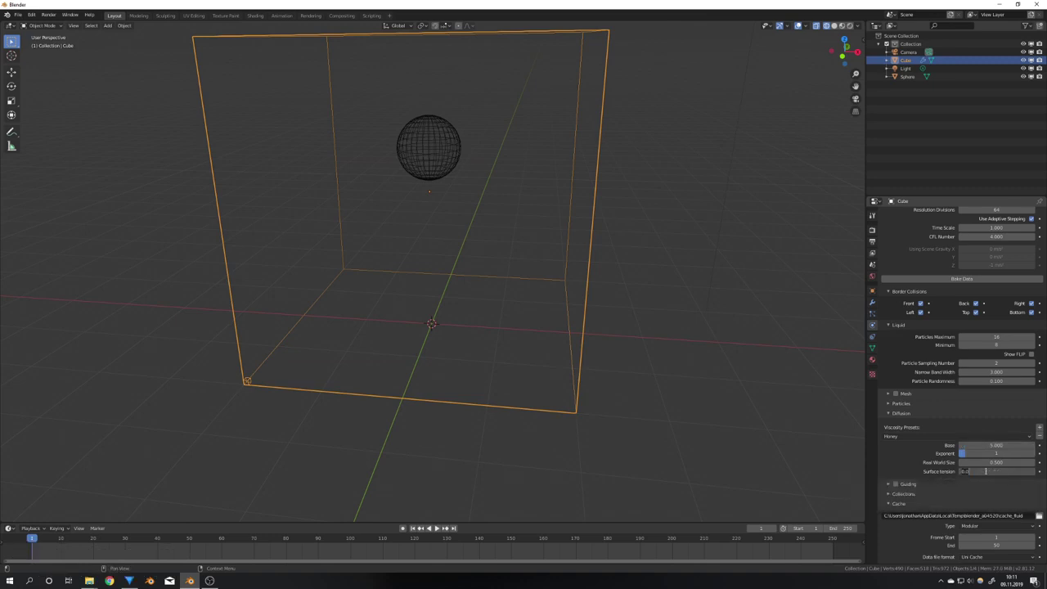
pyautogui.press('Return')
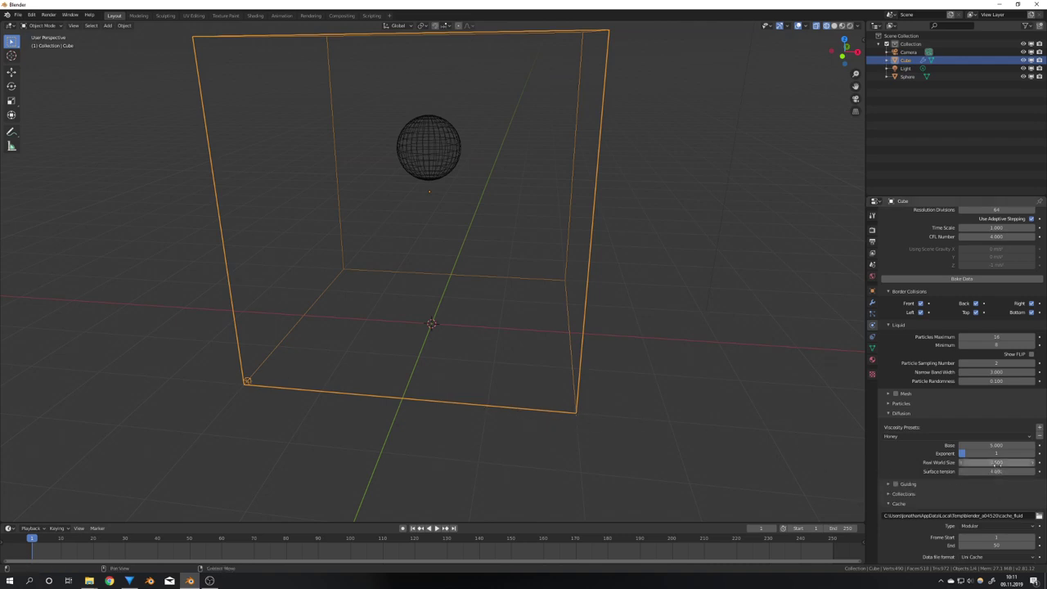
pyautogui.click(995, 462)
pyautogui.press('Return')
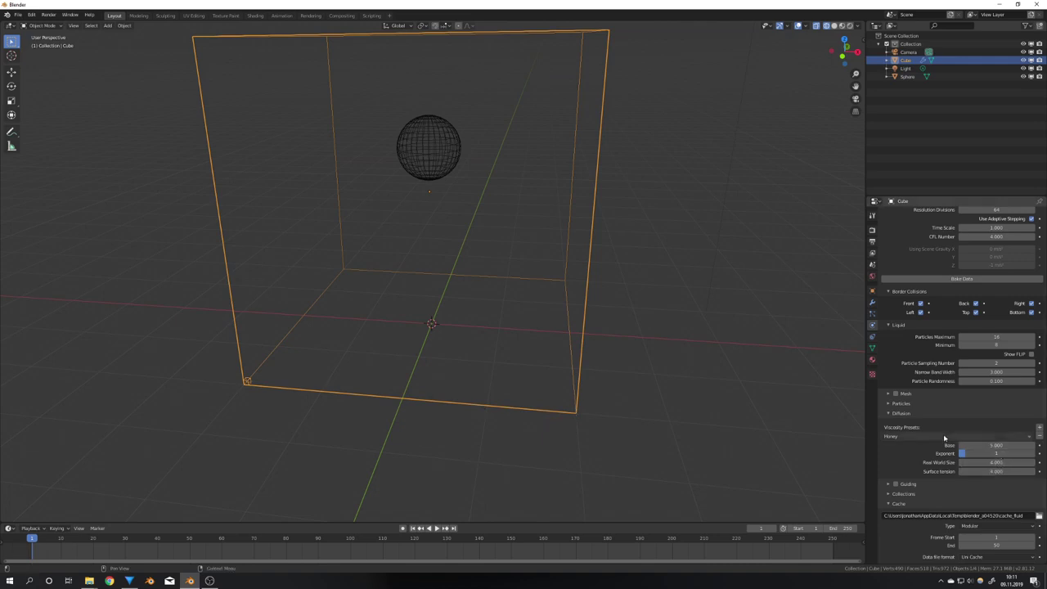
# Step: Set the domain's Time Scale to 0.5 and enable Show FLIP for the liquid
pyautogui.scroll(4, 945, 435)
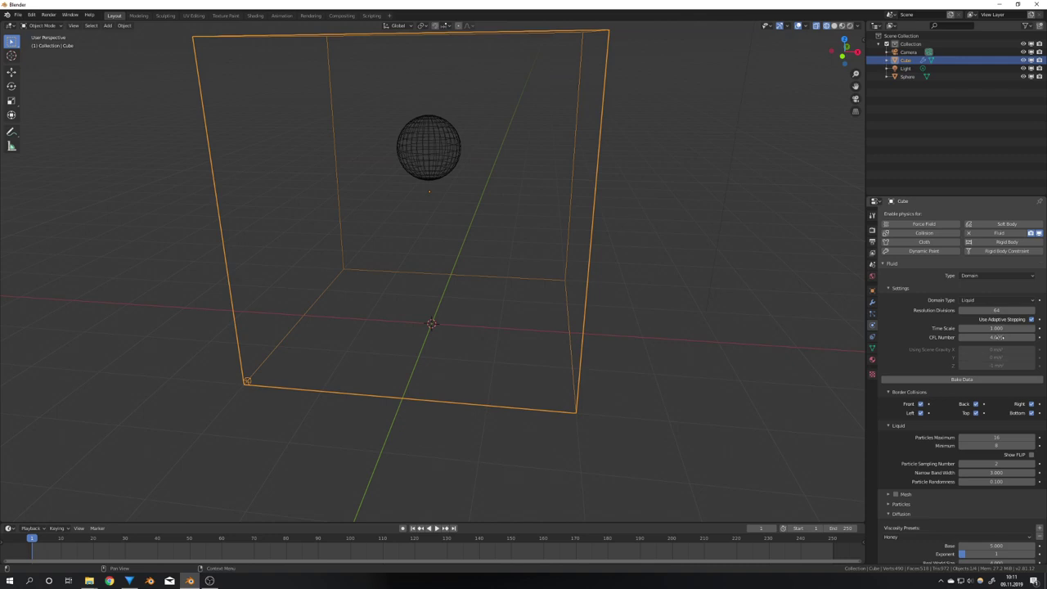
pyautogui.click(998, 328)
pyautogui.write('0.8')
pyautogui.press('Return')
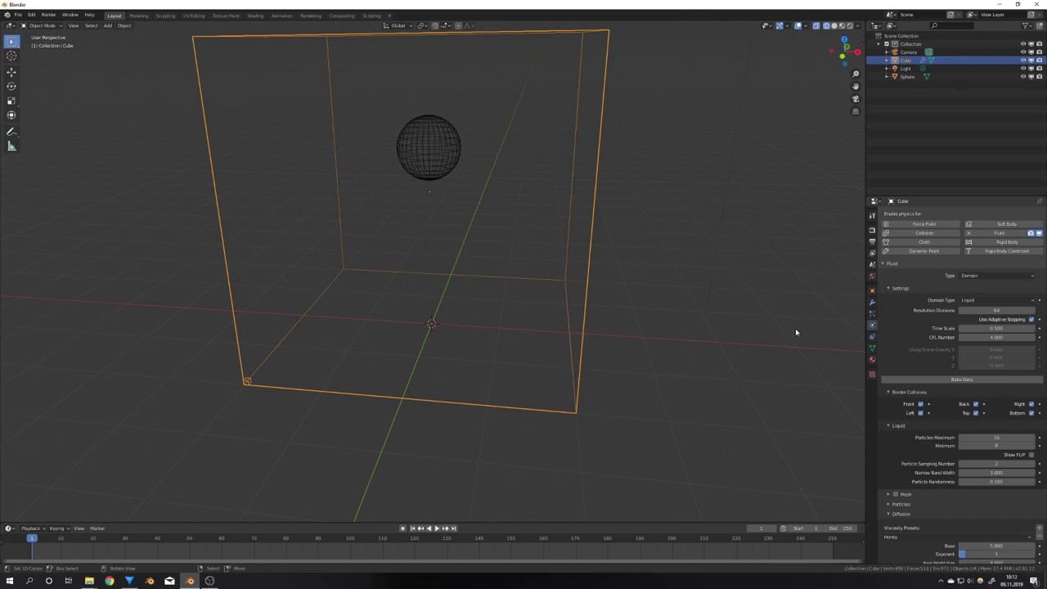
pyautogui.click(1031, 453)
# Step: Make the sphere a fluid Flow object and set its flow type to Liquid
pyautogui.click(422, 148)
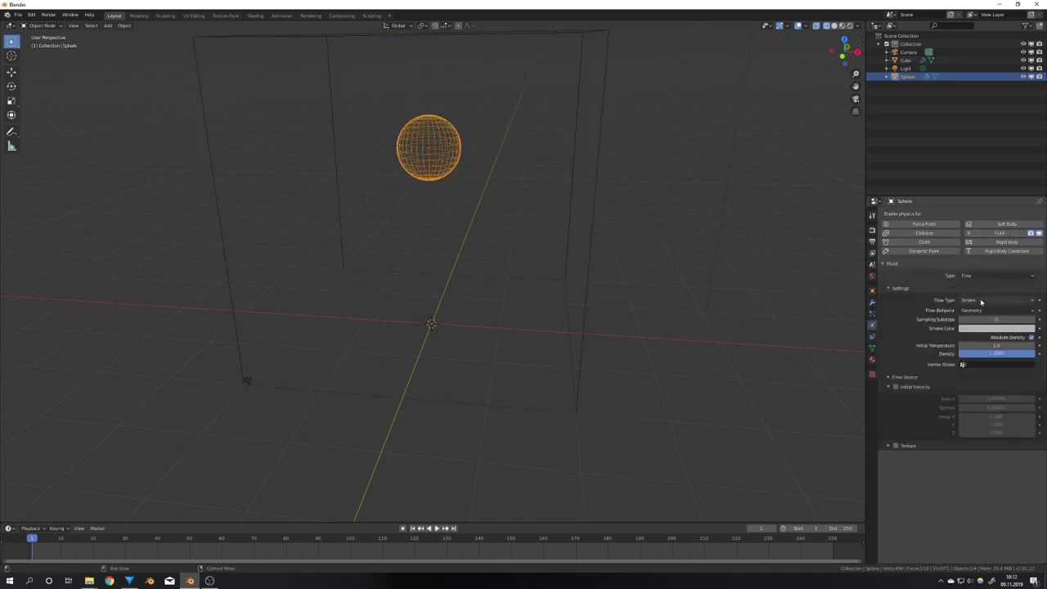
pyautogui.click(981, 300)
pyautogui.click(977, 336)
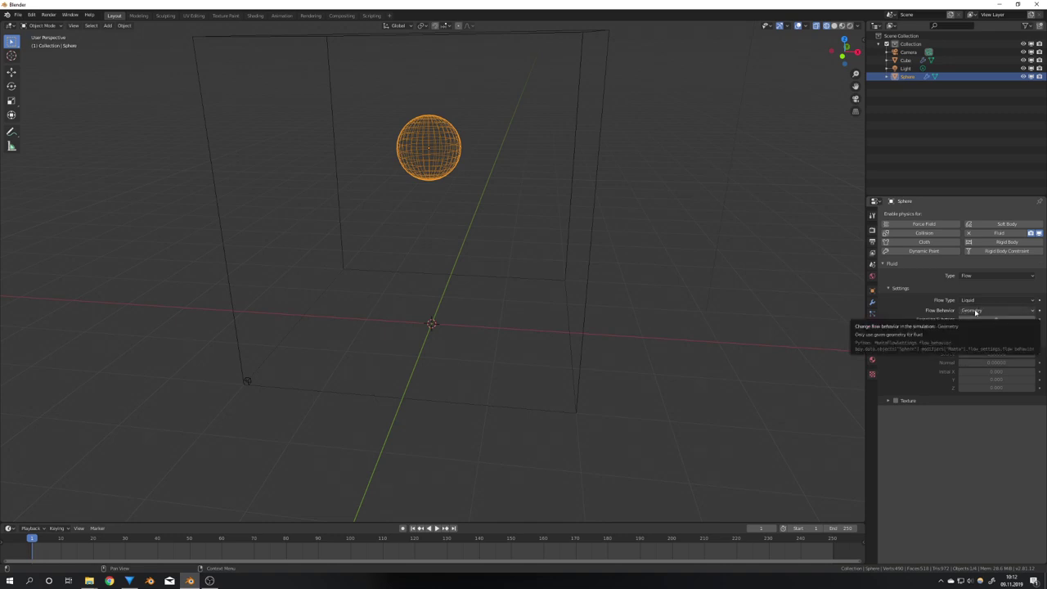
# Step: Add a second UV sphere, shrink it well below the first one's size and raise it along Z beneath that sphere
pyautogui.moveTo(475, 184); pyautogui.dragTo(488, 175, button='middle')
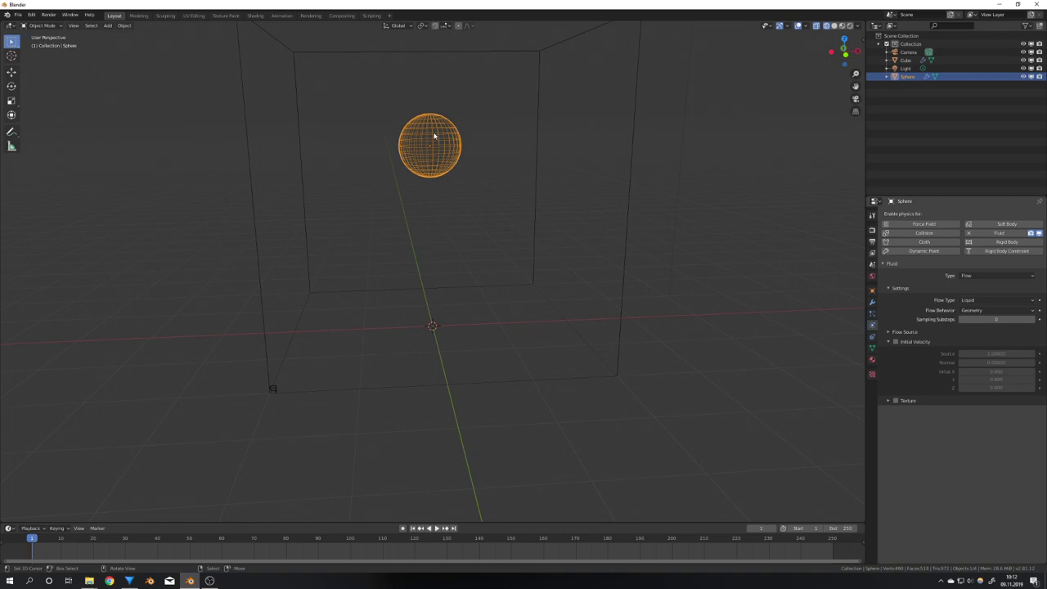
pyautogui.hotkey('shift', 'a')
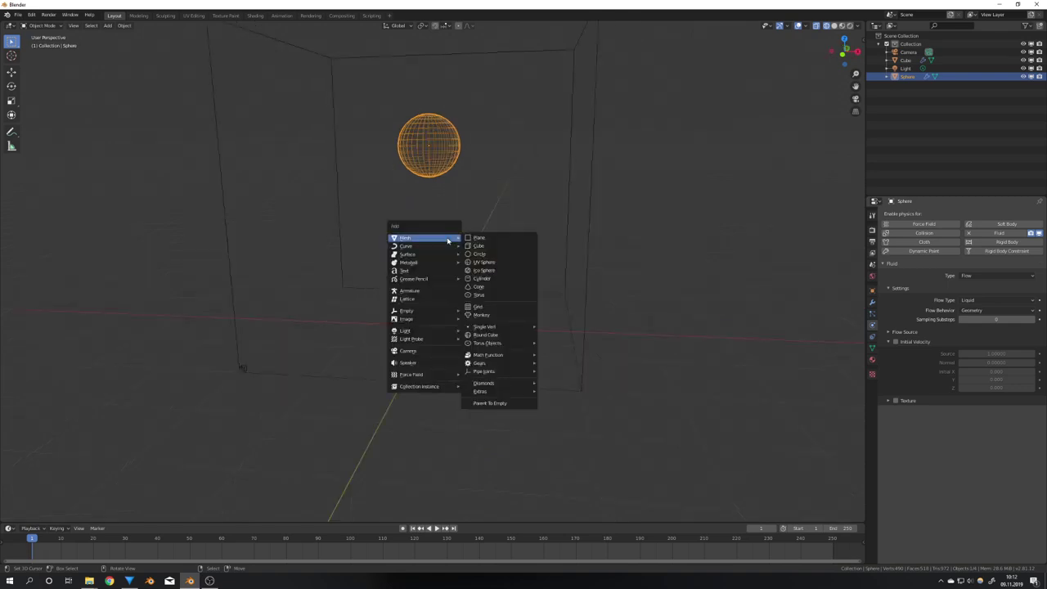
pyautogui.click(491, 263)
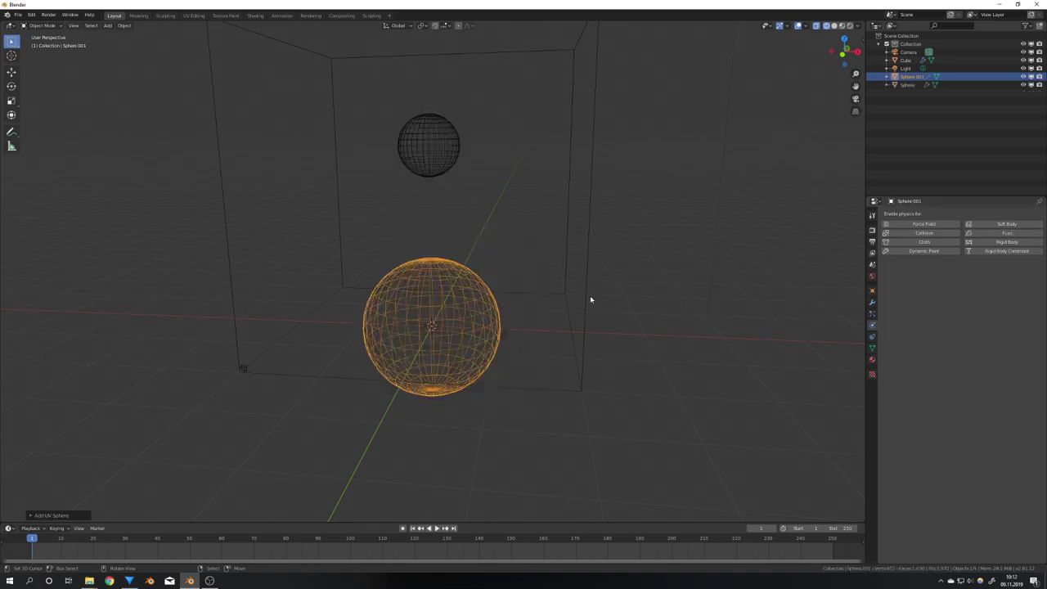
pyautogui.press('s')
pyautogui.click(448, 315)
pyautogui.press('g')
pyautogui.press('z')
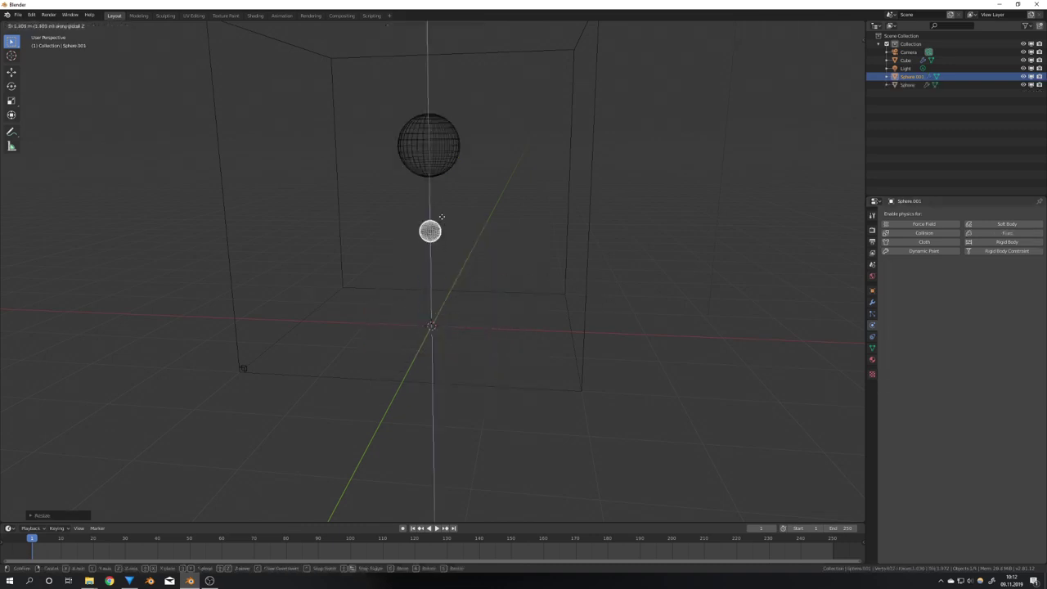
pyautogui.click(442, 217)
# Step: Scale the small sphere slightly, shift it sideways in the horizontal plane and insert a Location keyframe at frame 1
pyautogui.moveTo(442, 217); pyautogui.dragTo(486, 321, button='middle')
pyautogui.press('s')
pyautogui.click(490, 325)
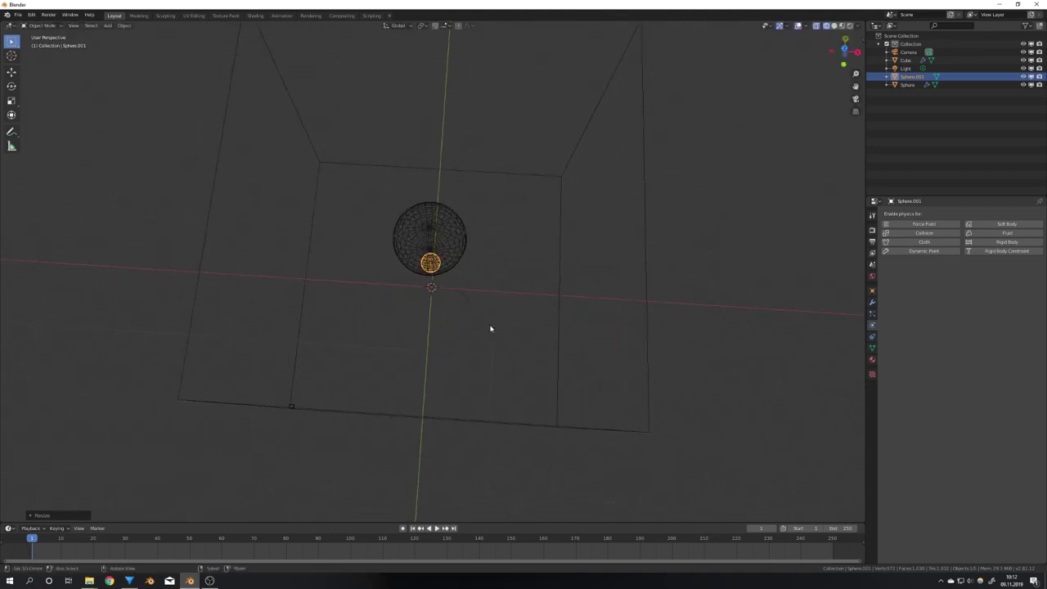
pyautogui.press('g')
pyautogui.hotkey('shift', 'z')
pyautogui.click(459, 313)
pyautogui.press('i')
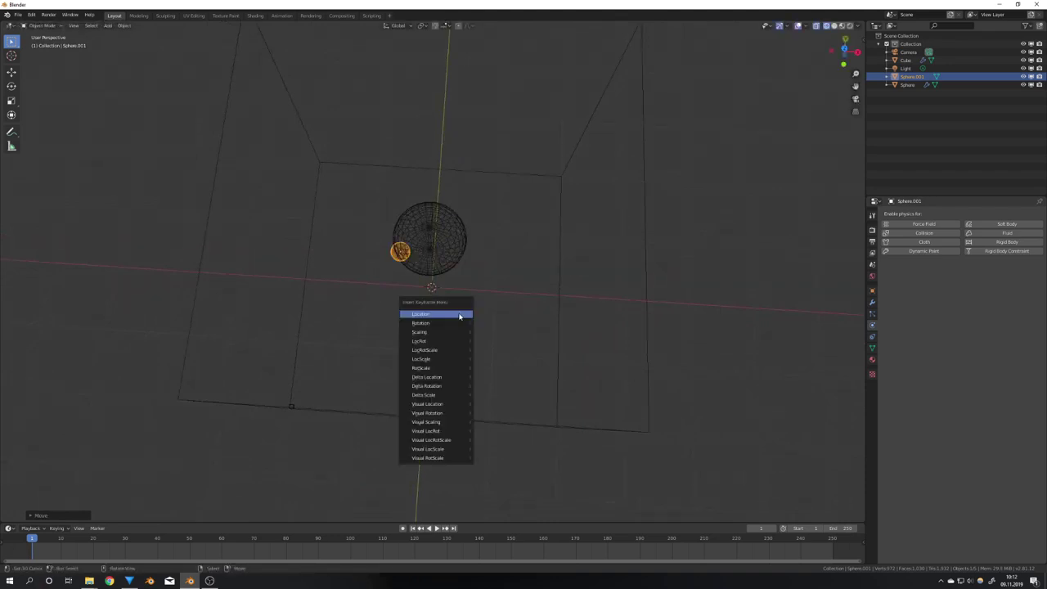
pyautogui.click(458, 316)
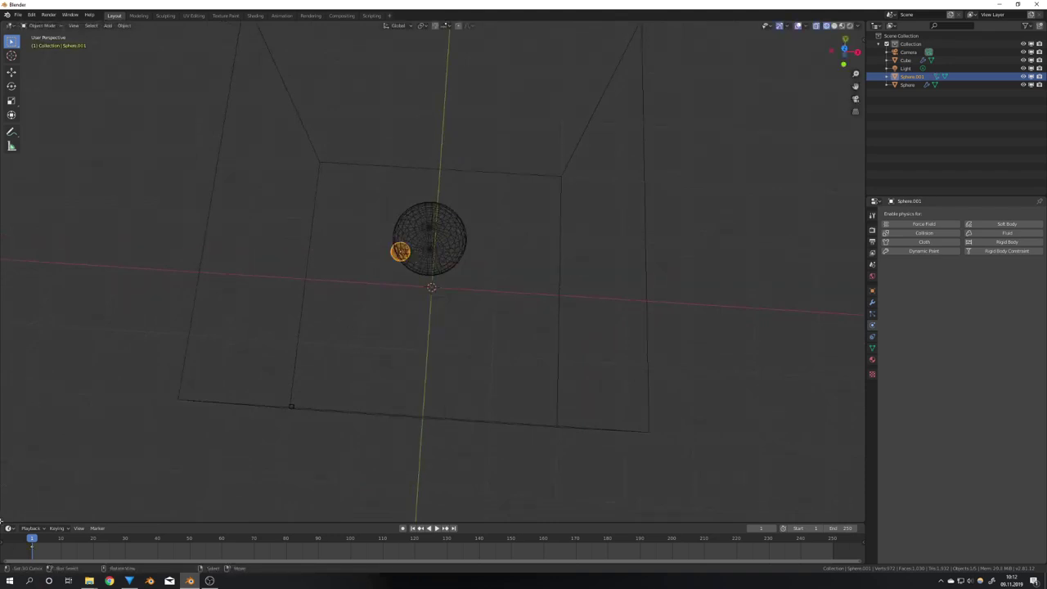
# Step: Split the 3D viewport vertically and change the new area into a Graph Editor
pyautogui.moveTo(3, 520); pyautogui.dragTo(351, 491)
pyautogui.click(8, 25)
pyautogui.click(131, 78)
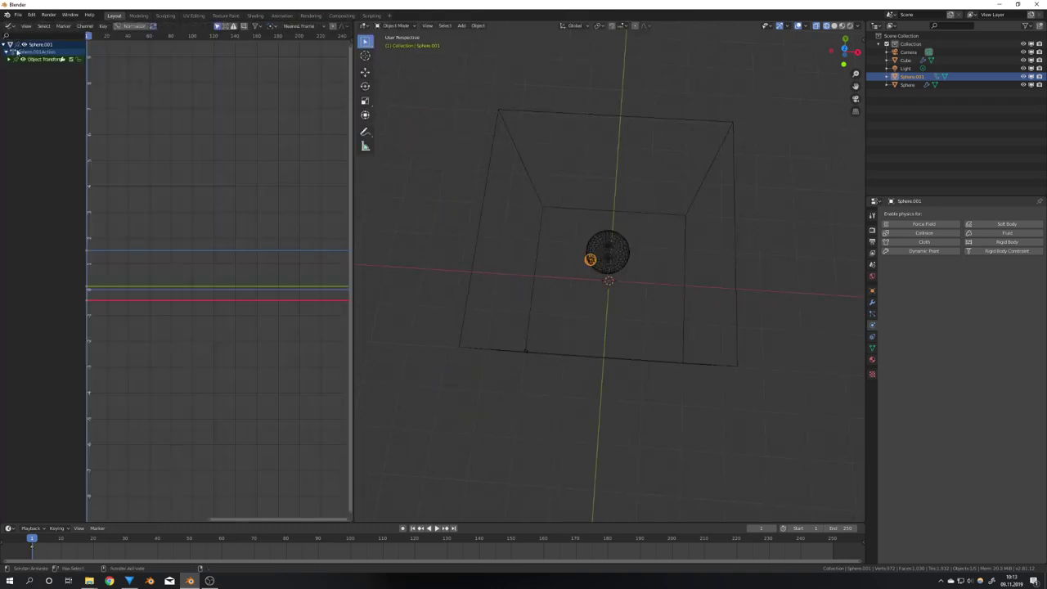
# Step: Add a Noise modifier to the small sphere's X Location curve in the Graph Editor
pyautogui.click(9, 59)
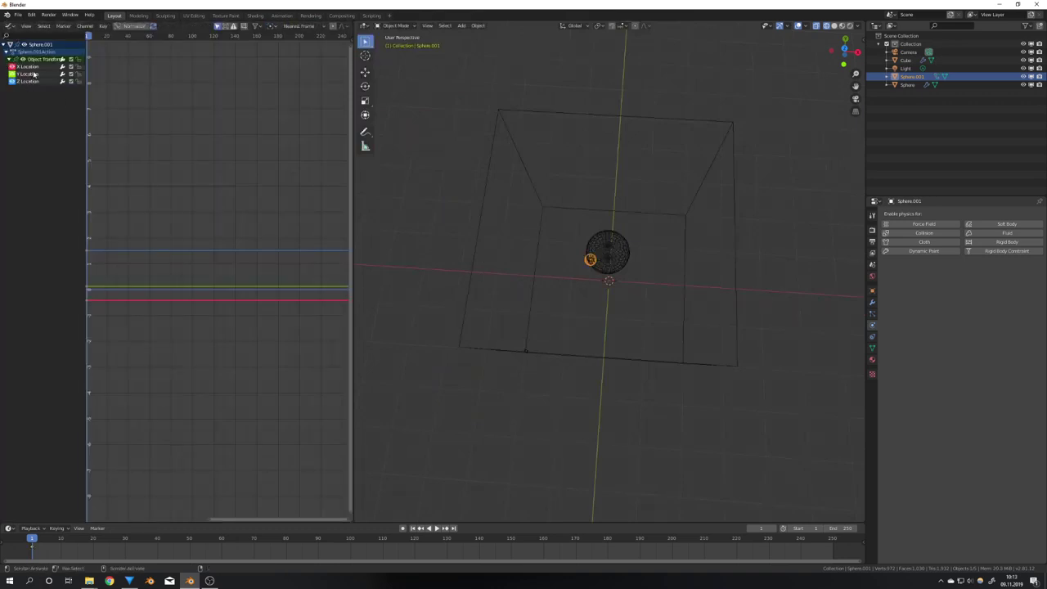
pyautogui.click(35, 75)
pyautogui.click(31, 66)
pyautogui.press('n')
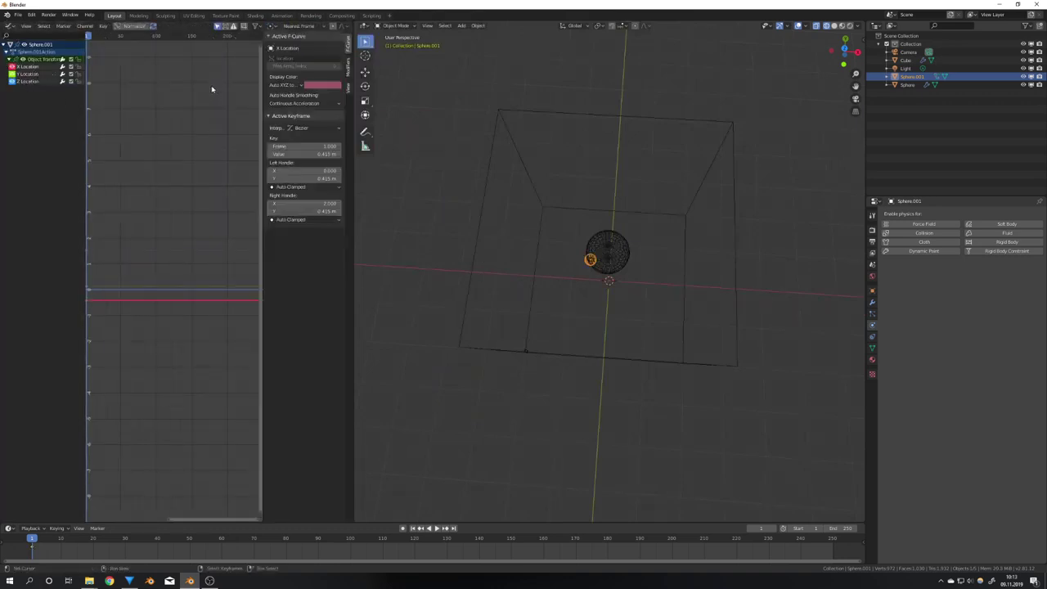
pyautogui.click(349, 71)
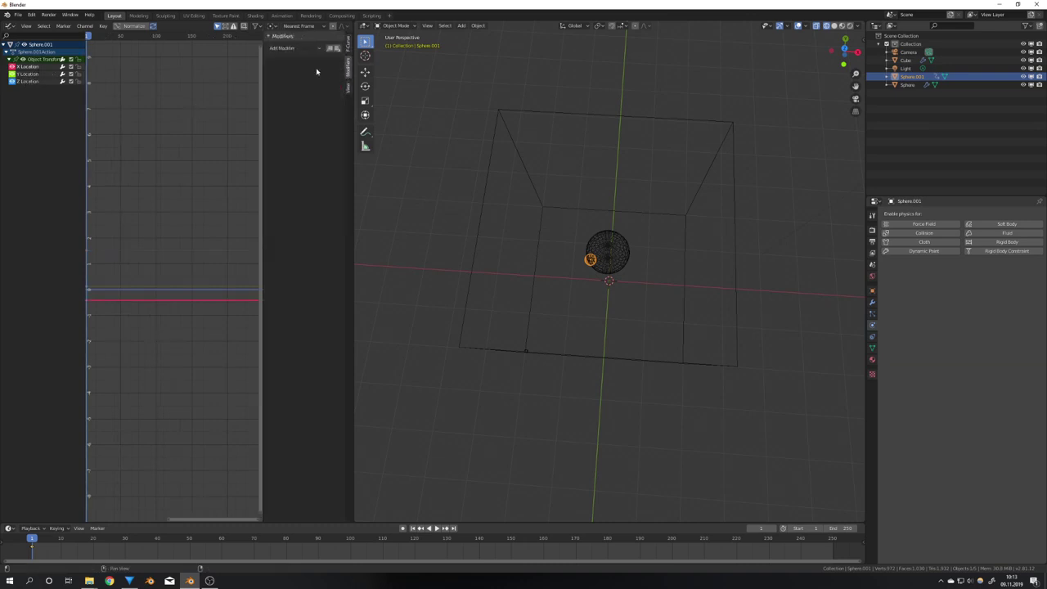
pyautogui.click(315, 48)
pyautogui.click(296, 98)
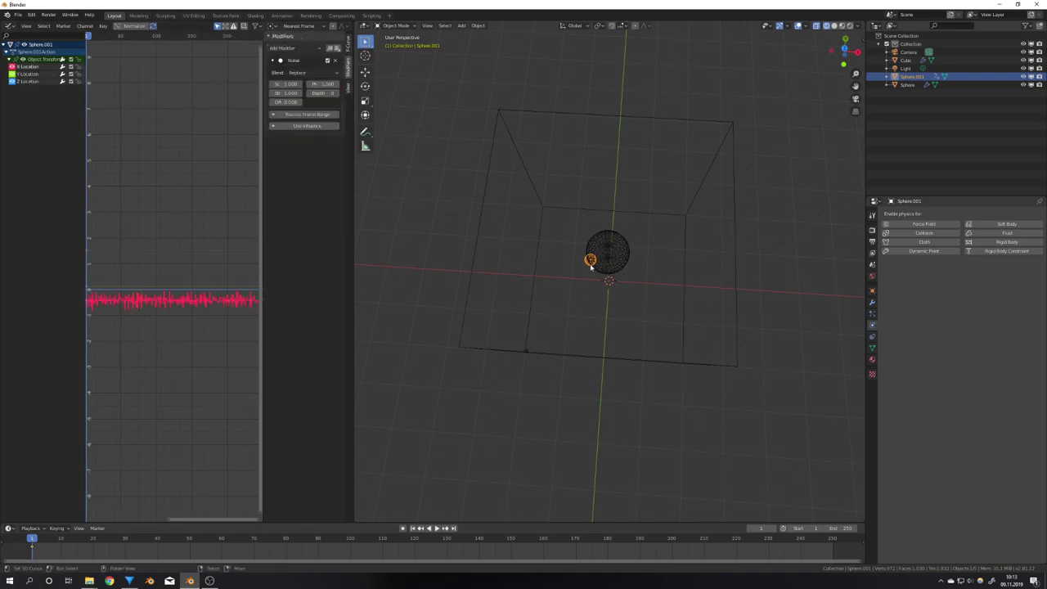
# Step: Preview the small sphere's noise motion and set the X Location Noise modifier's scale to 5
pyautogui.moveTo(625, 314); pyautogui.dragTo(605, 300, button='middle')
pyautogui.press('space')
pyautogui.press('space')
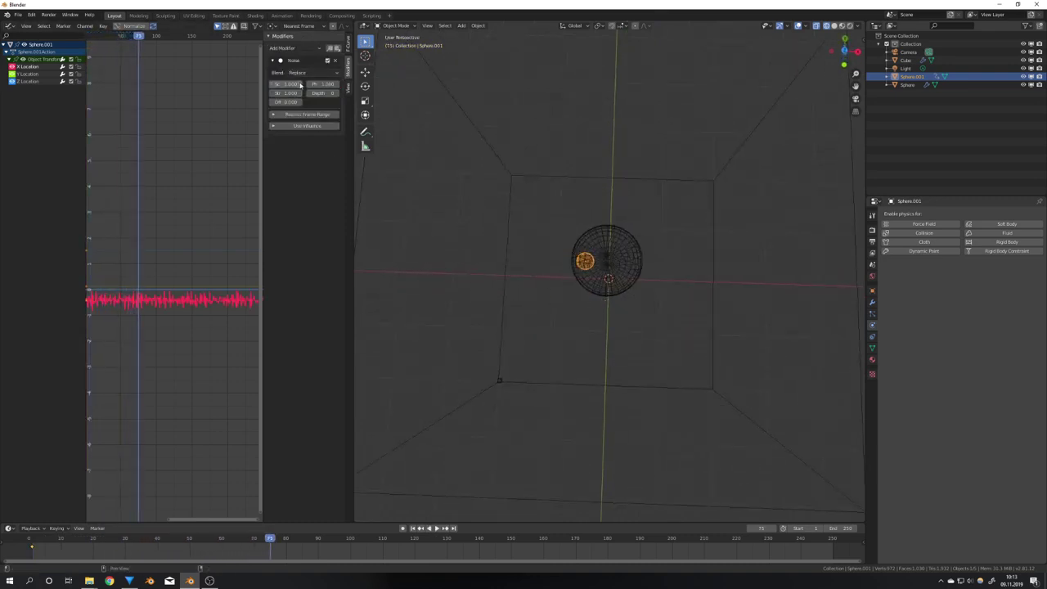
pyautogui.moveTo(298, 84); pyautogui.dragTo(327, 84)
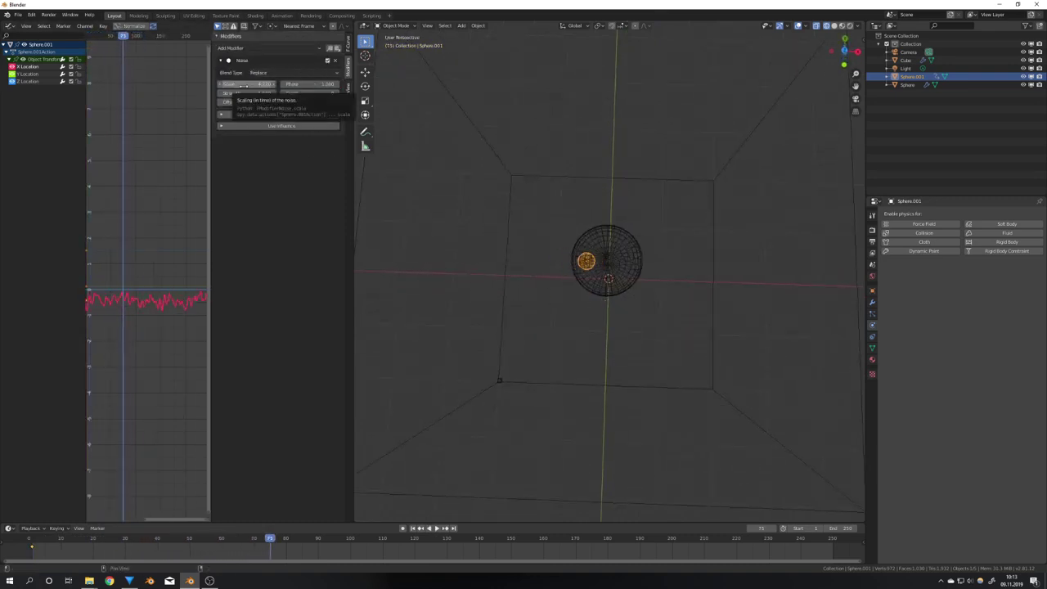
pyautogui.click(243, 87)
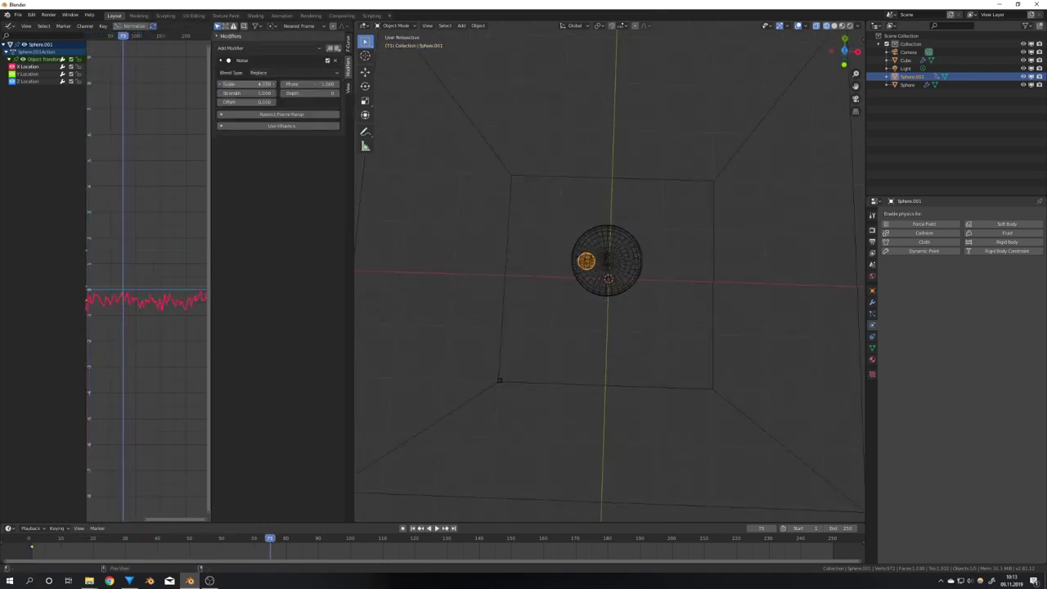
pyautogui.write('5')
pyautogui.press('Return')
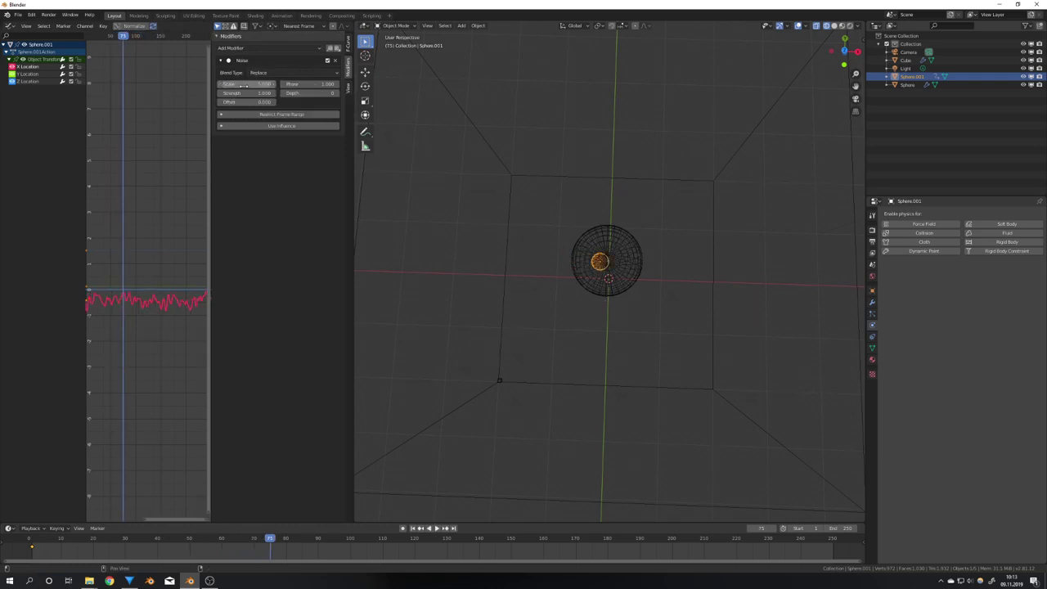
# Step: Set the X Location noise strength to 1.5 and play back the small sphere's motion
pyautogui.moveTo(241, 94)
pyautogui.mouseDown()
pyautogui.moveTo(266, 93)
pyautogui.moveTo(244, 94)
pyautogui.mouseUp()
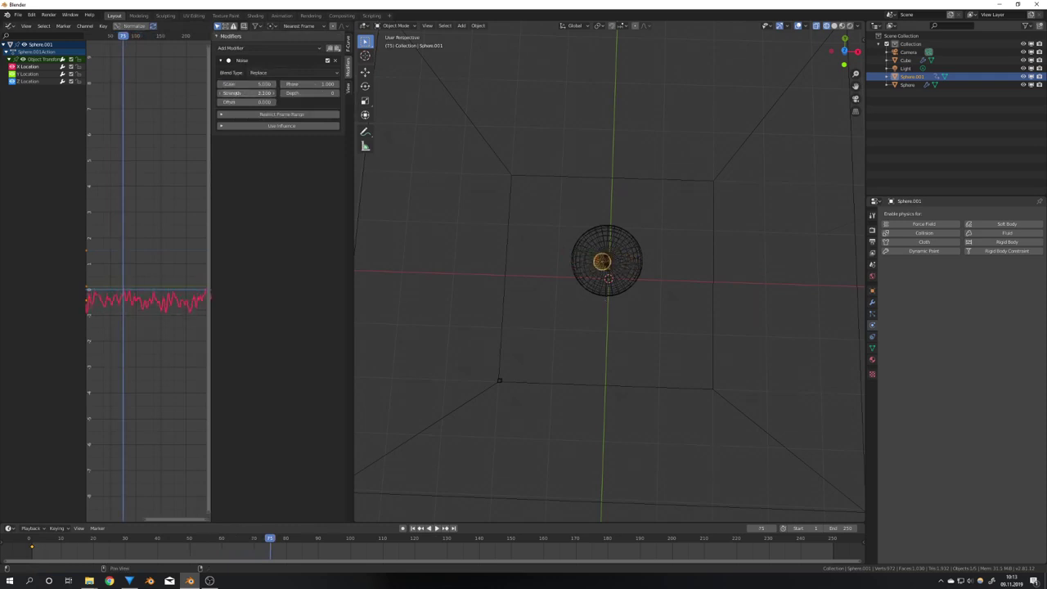
pyautogui.click(241, 92)
pyautogui.write('1.')
pyautogui.press('Return')
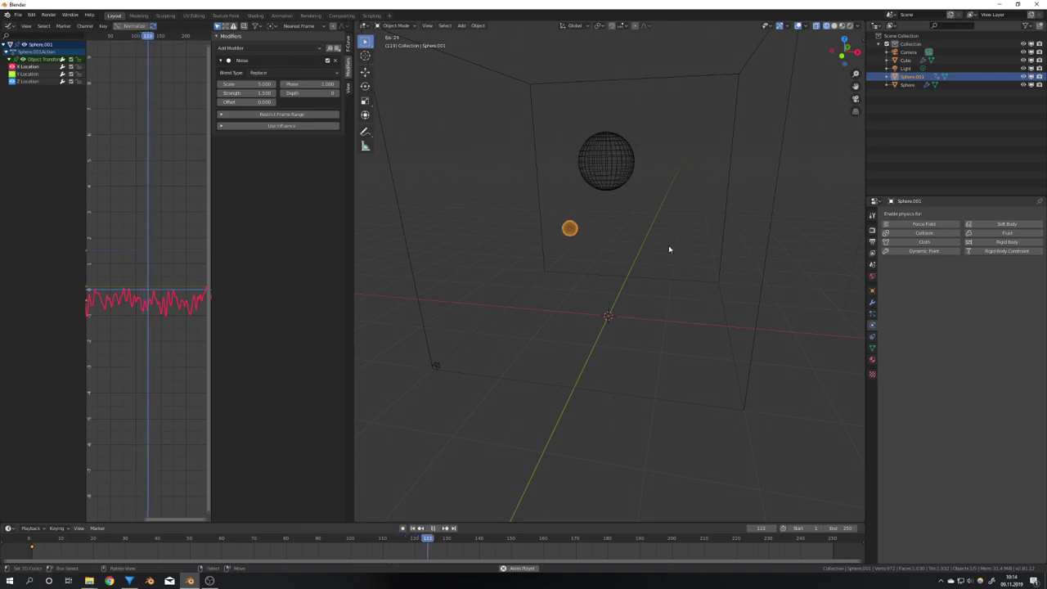
pyautogui.press('space')
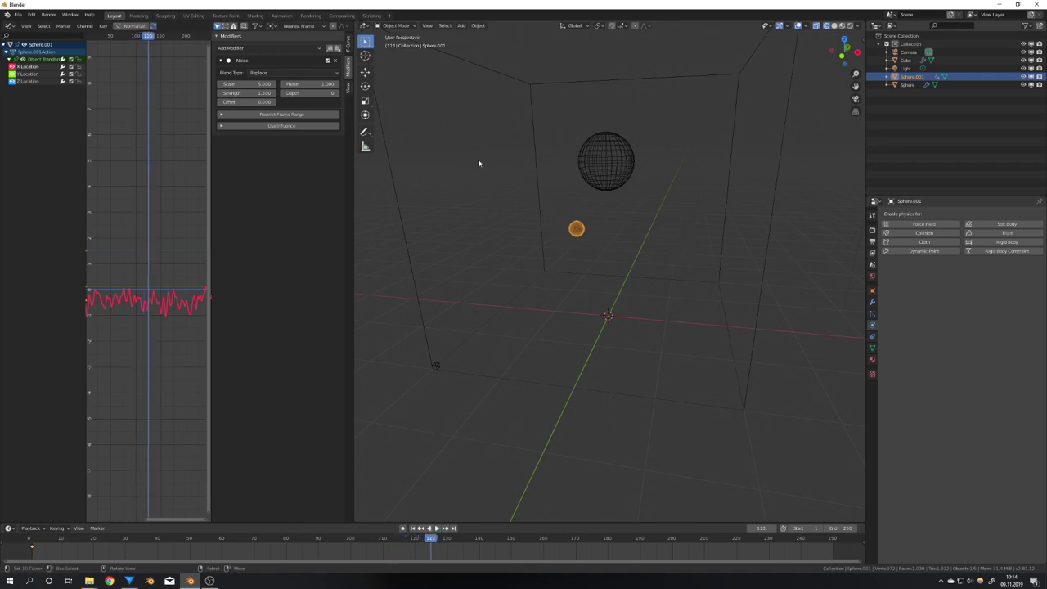
# Step: Copy the Noise modifier from X Location to the Y Location curve, preview the motion and return to frame 1
pyautogui.click(331, 51)
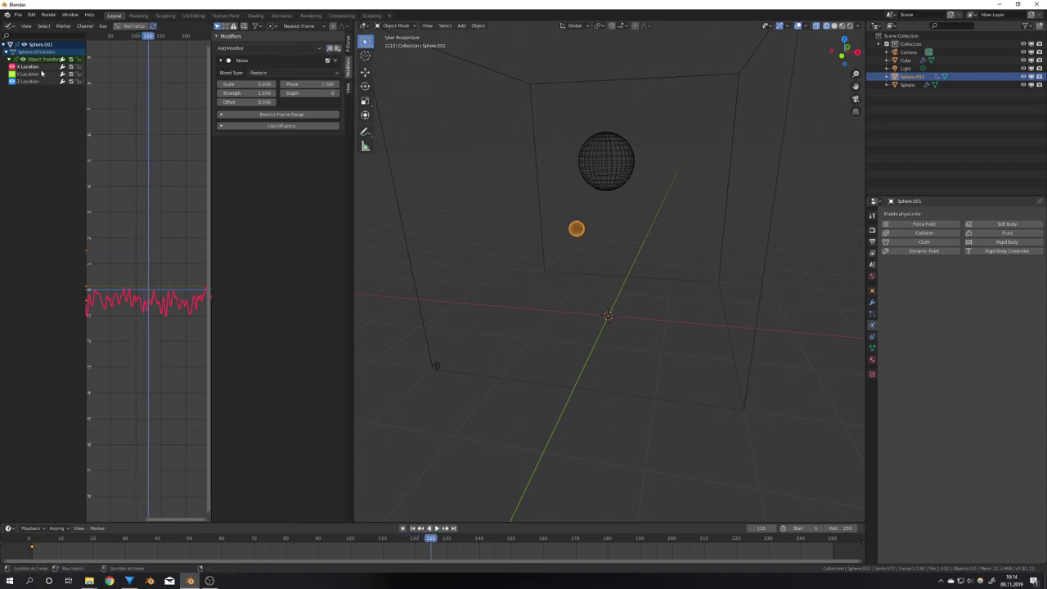
pyautogui.click(40, 74)
pyautogui.click(337, 48)
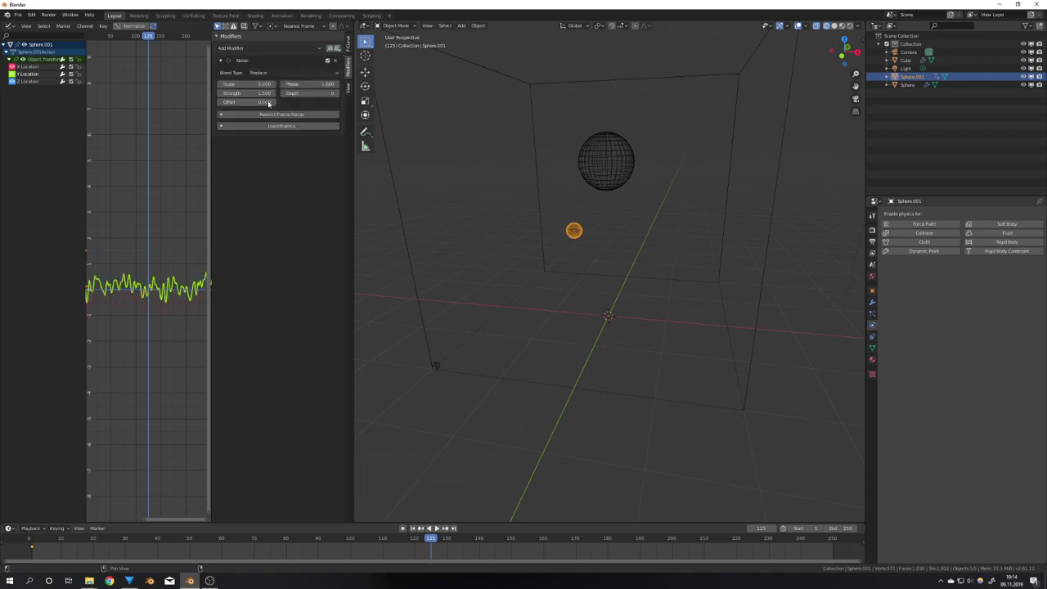
pyautogui.press('space')
pyautogui.moveTo(616, 226); pyautogui.dragTo(630, 276, button='middle')
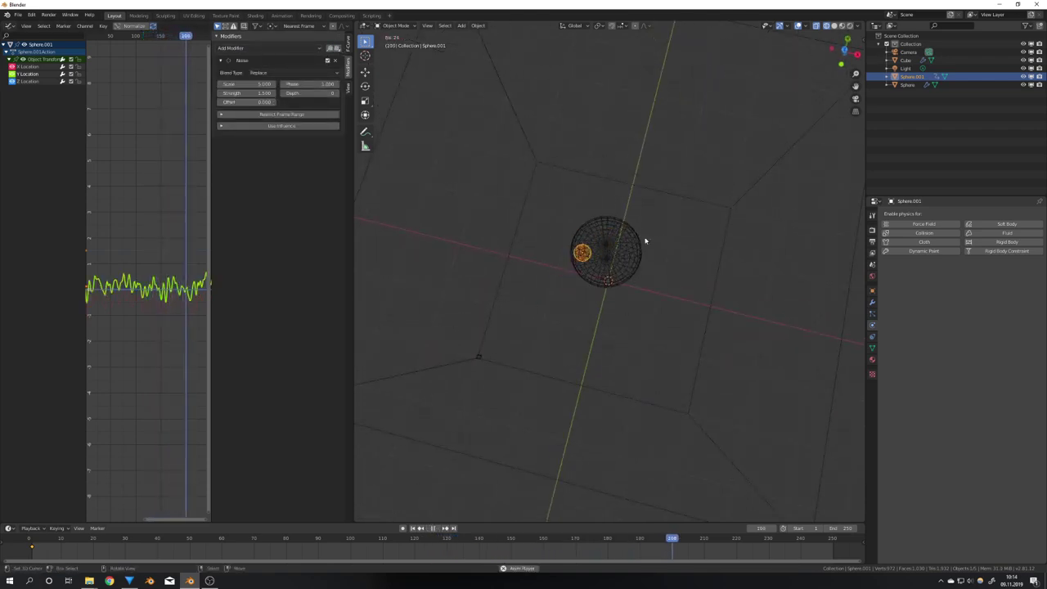
pyautogui.press('space')
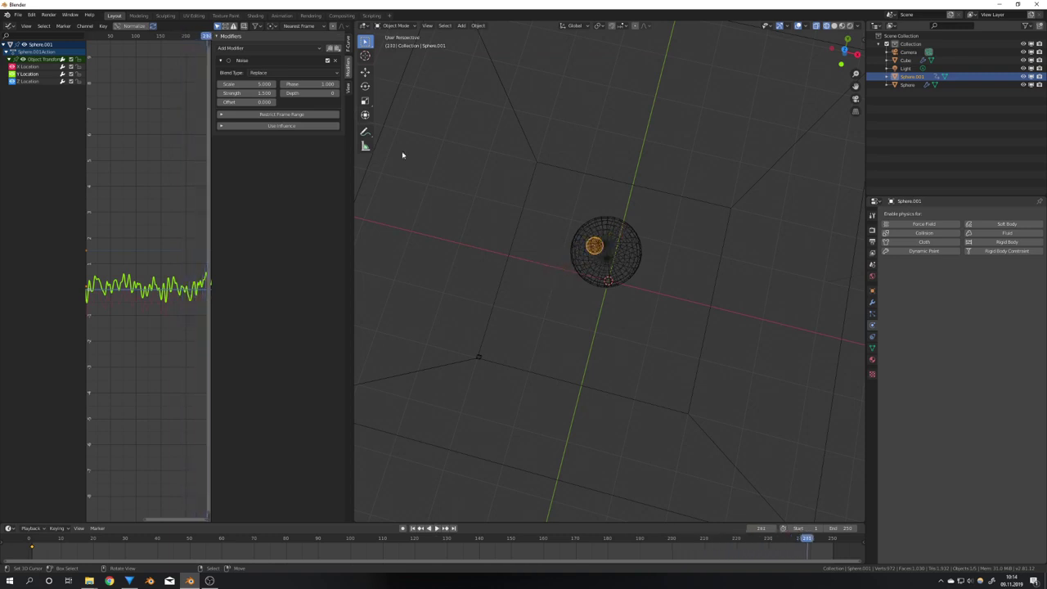
pyautogui.hotkey('shift', 'Left')
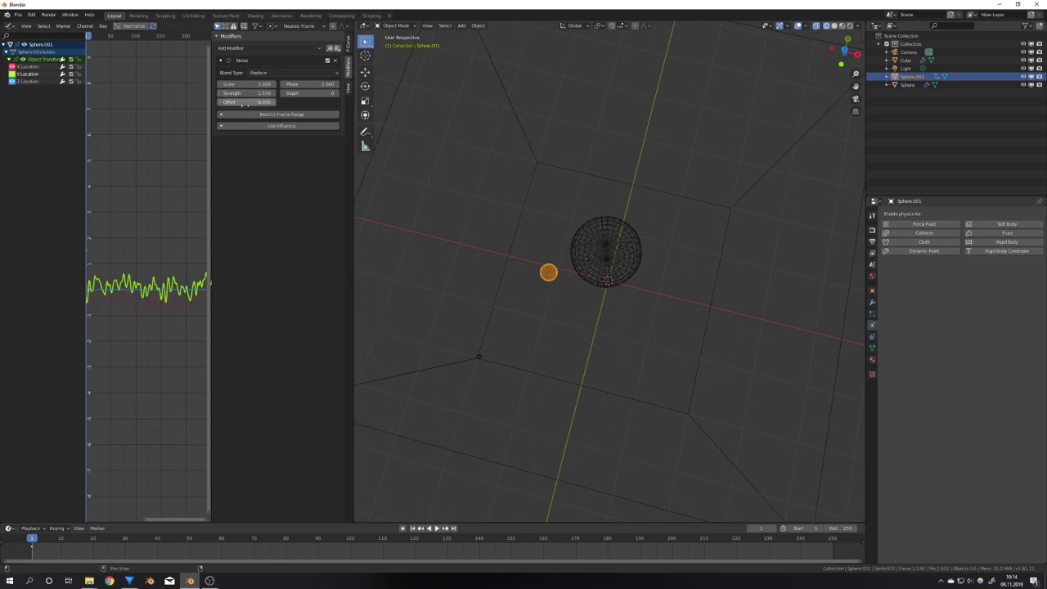
# Step: Set the Y Location noise offset to -73.5, play back the small sphere's motion and return to frame 1
pyautogui.moveTo(245, 102); pyautogui.dragTo(281, 102)
pyautogui.press('space')
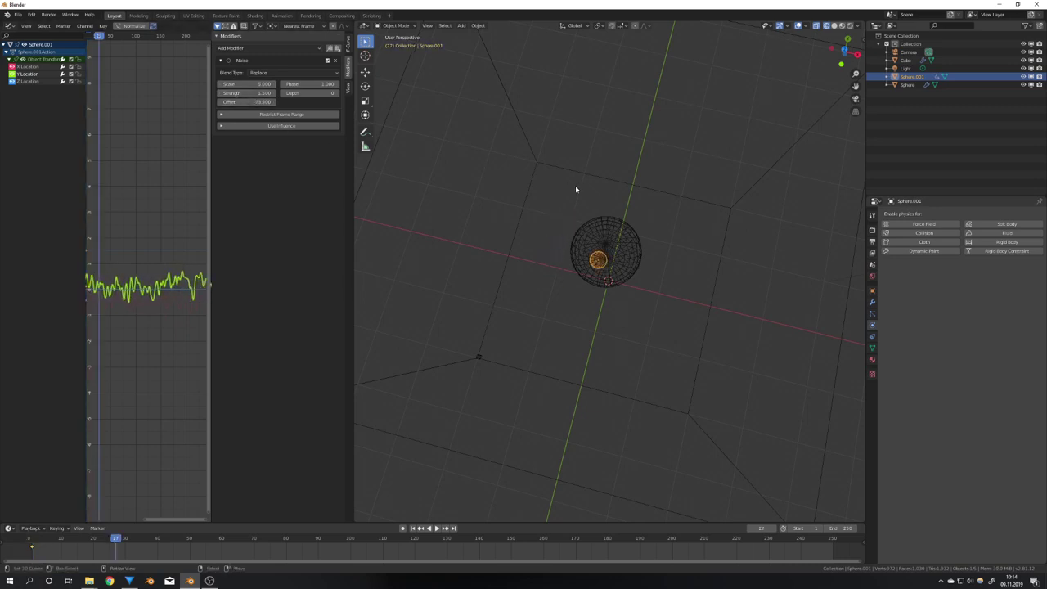
pyautogui.press('space')
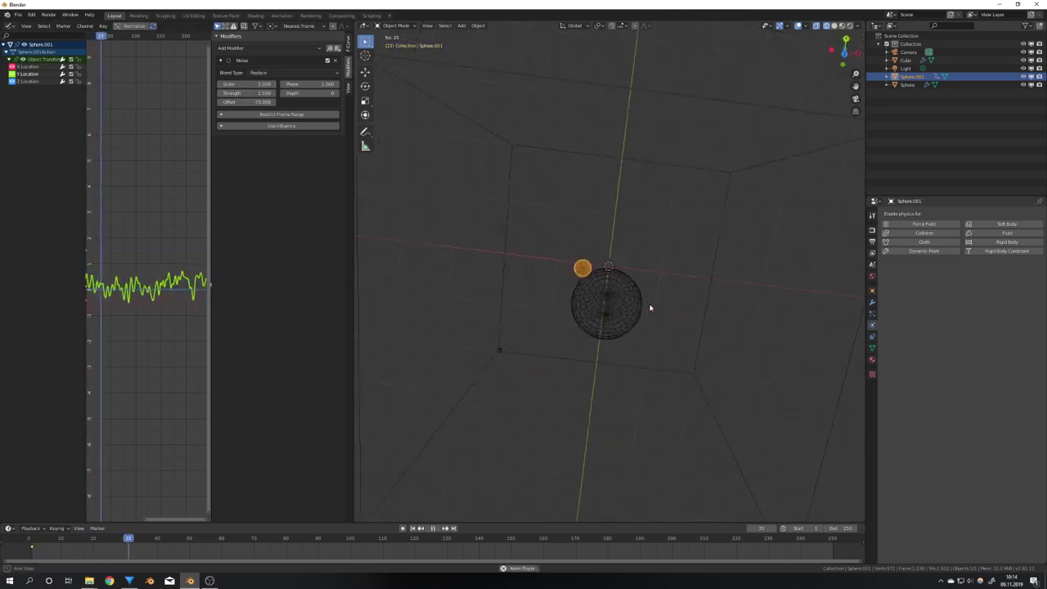
pyautogui.press('space')
pyautogui.moveTo(658, 300); pyautogui.dragTo(668, 265, button='middle')
pyautogui.hotkey('shift', 'Left')
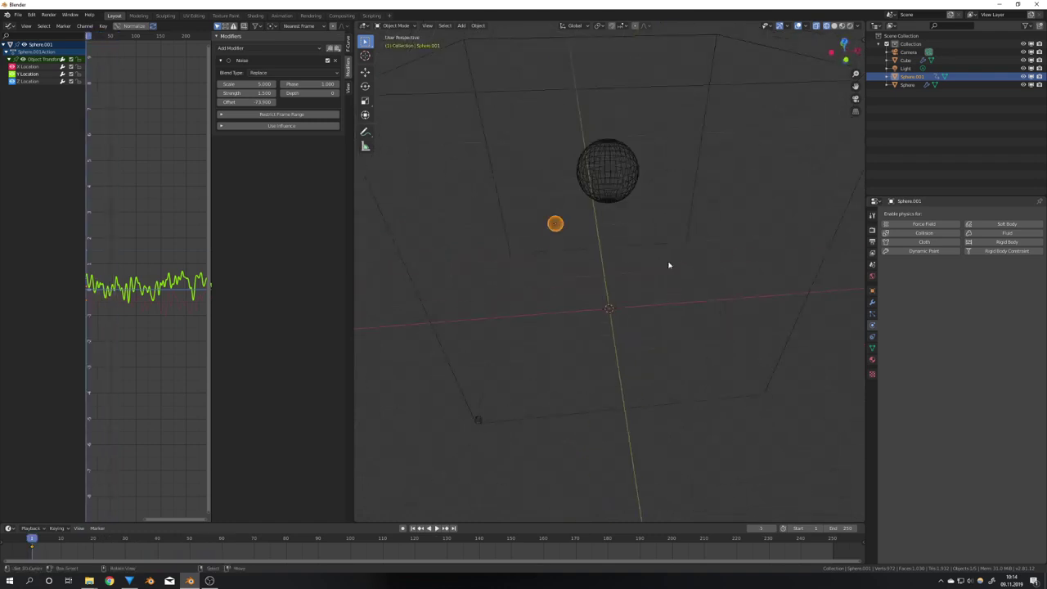
# Step: Recentre the small sphere beneath the large one along Z, re-key its Location at frame 1 and preview the motion
pyautogui.moveTo(686, 305); pyautogui.dragTo(671, 290, button='middle')
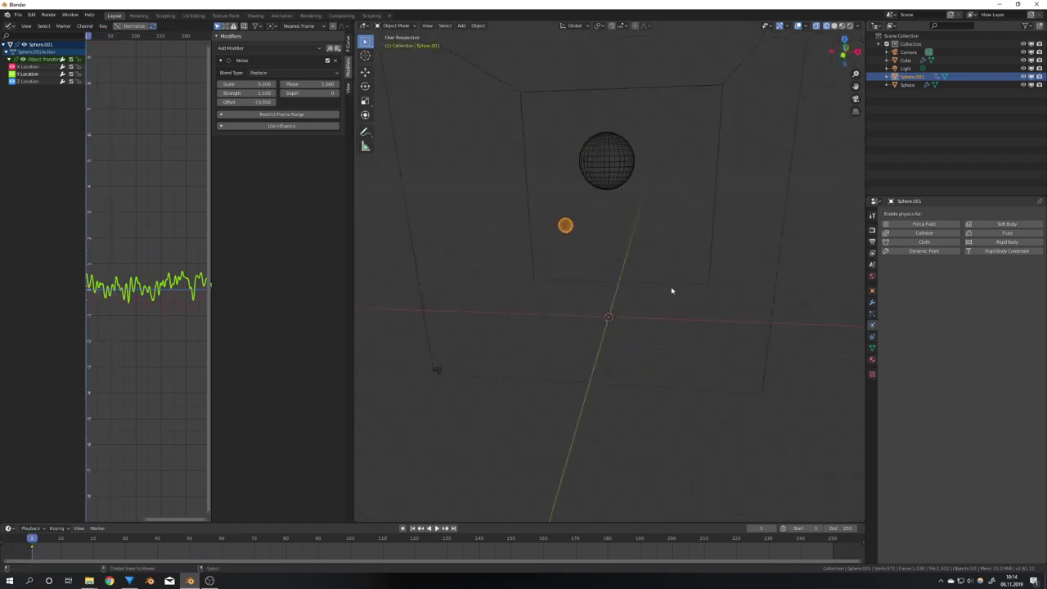
pyautogui.hotkey('alt', 'g')
pyautogui.press('g')
pyautogui.press('z')
pyautogui.click(658, 228)
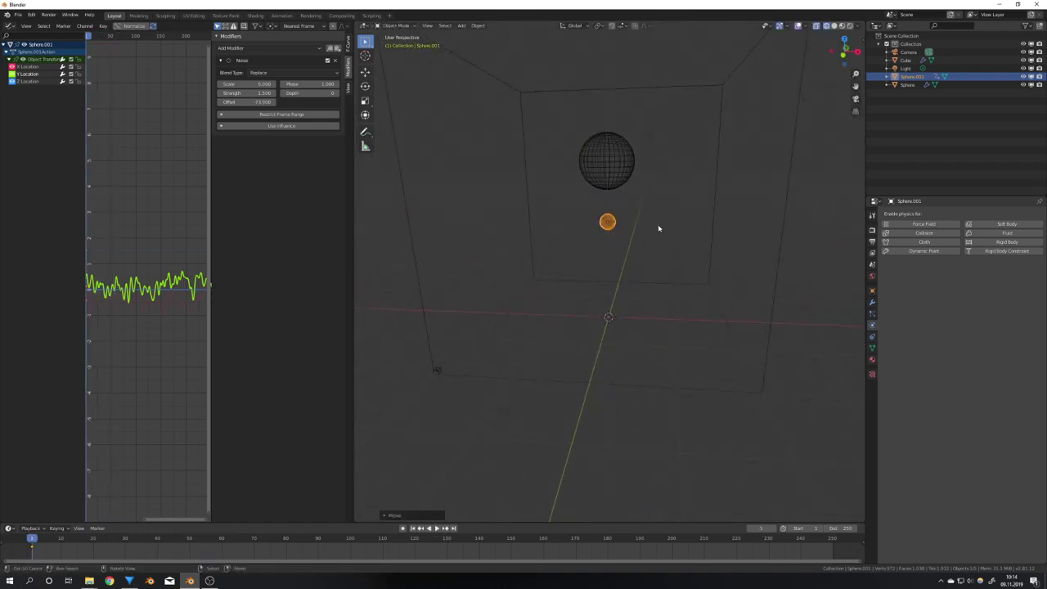
pyautogui.press('i')
pyautogui.click(658, 228)
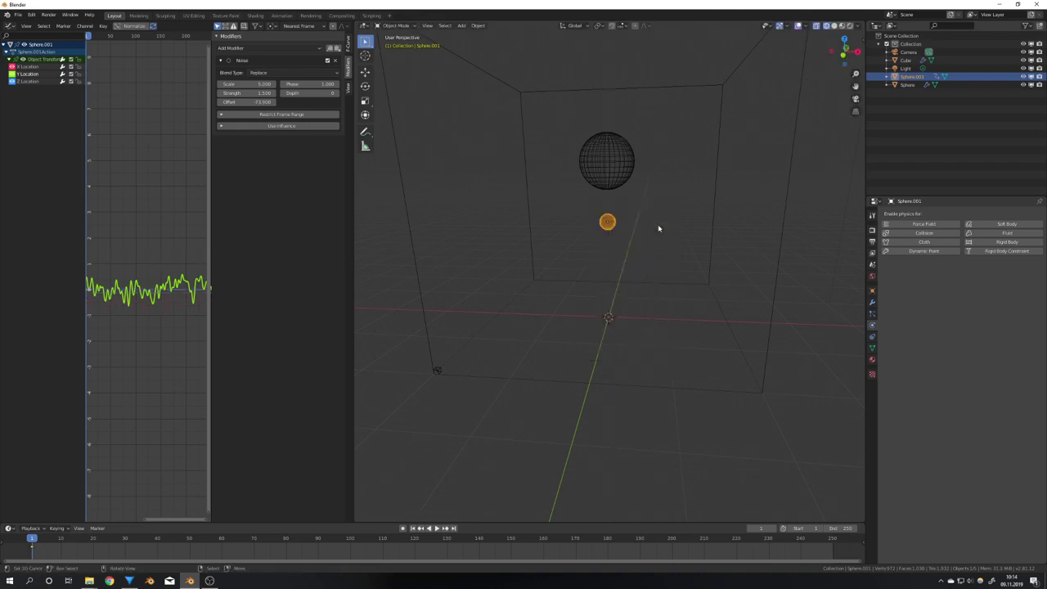
pyautogui.moveTo(659, 227); pyautogui.dragTo(626, 318, button='middle')
pyautogui.press('space')
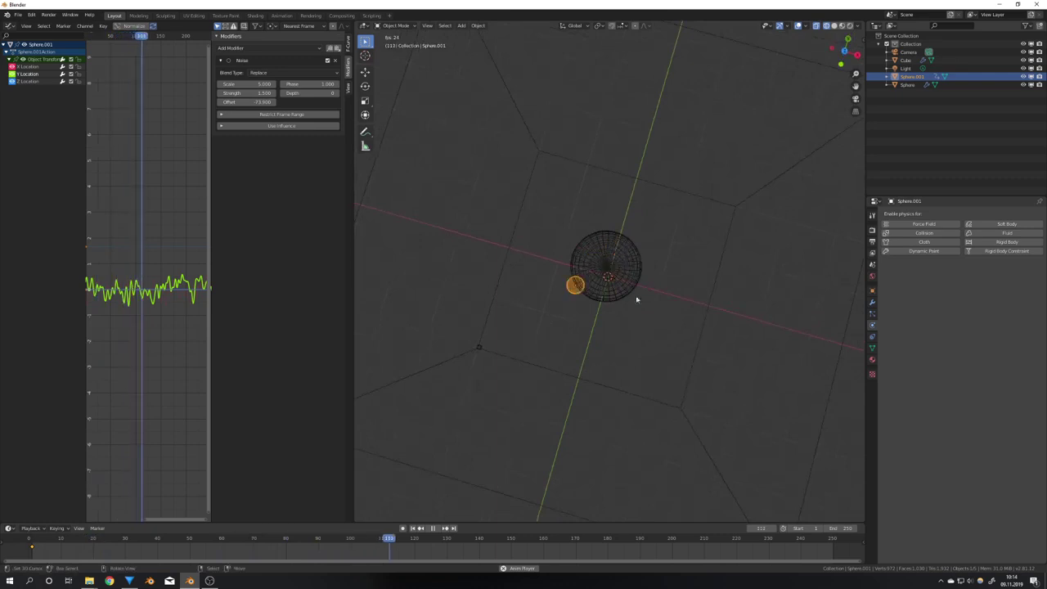
pyautogui.moveTo(626, 320); pyautogui.dragTo(640, 298, button='middle')
pyautogui.press('Escape')
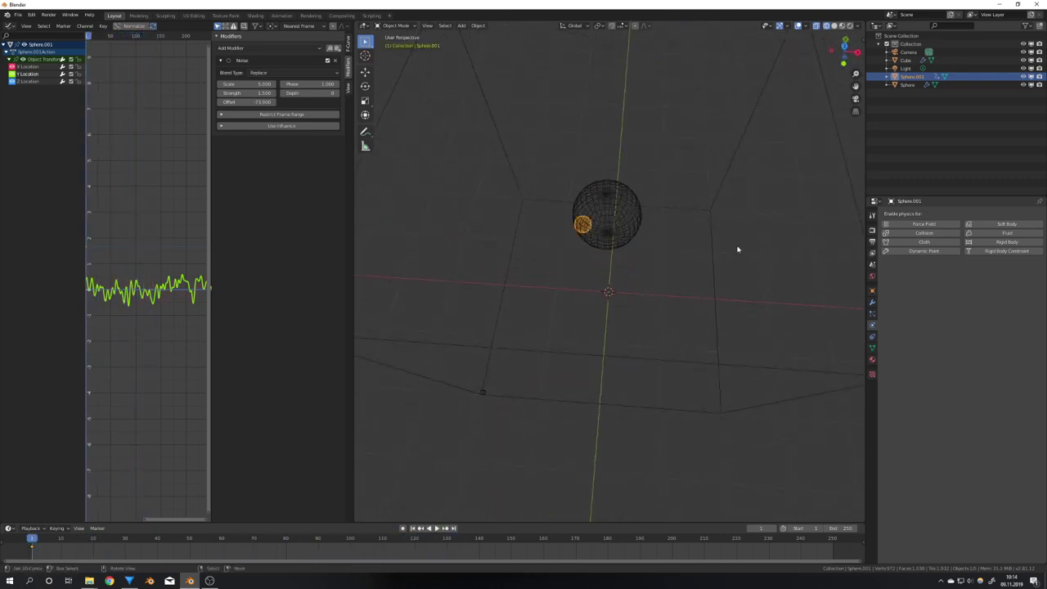
# Step: Make the small sphere a fluid Effector with the effector type Collision
pyautogui.click(1003, 233)
pyautogui.click(981, 276)
pyautogui.click(977, 311)
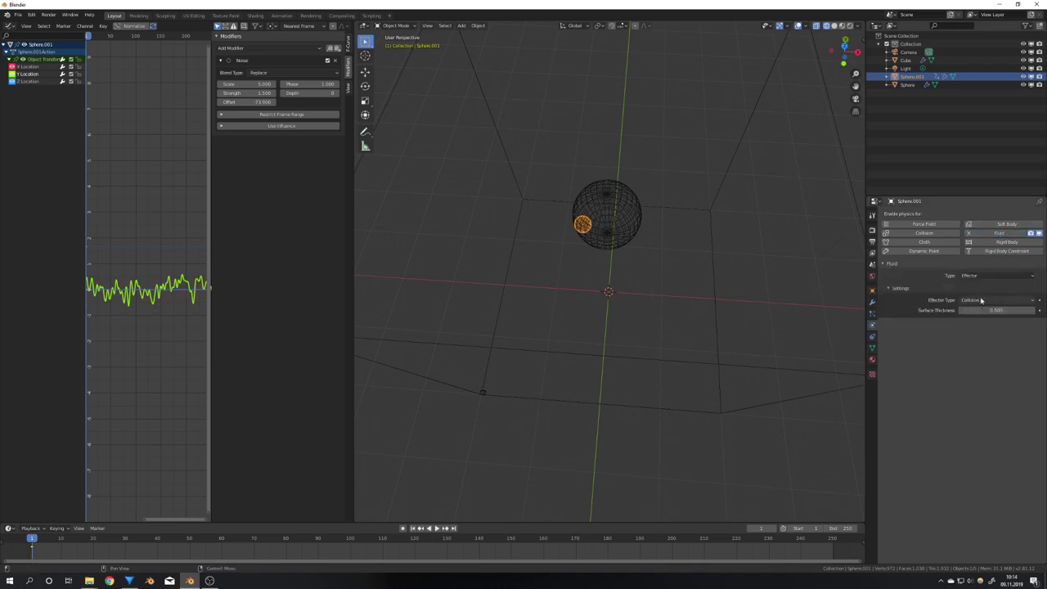
pyautogui.click(981, 300)
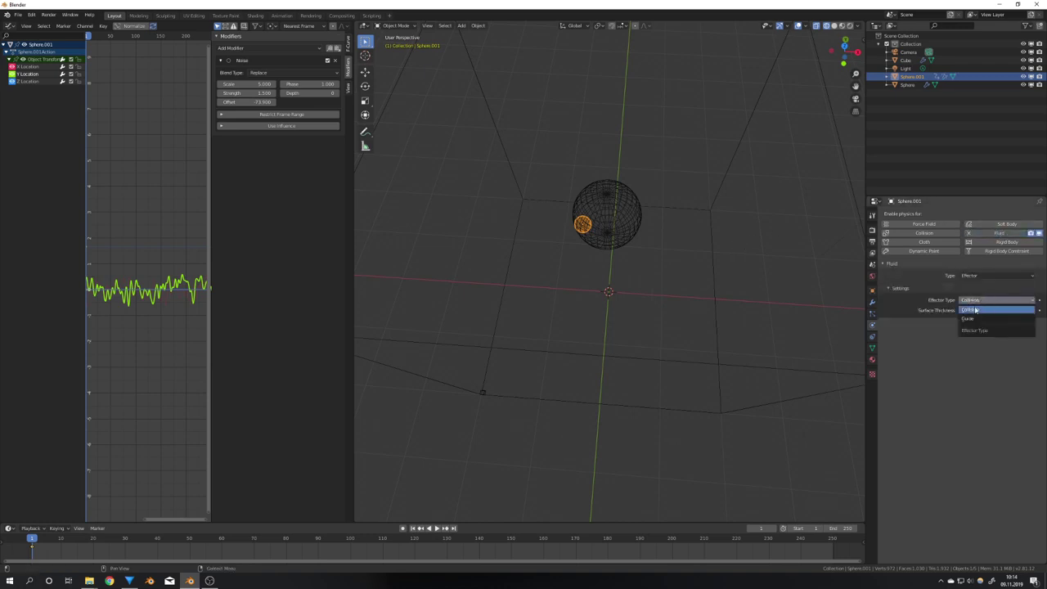
pyautogui.click(972, 309)
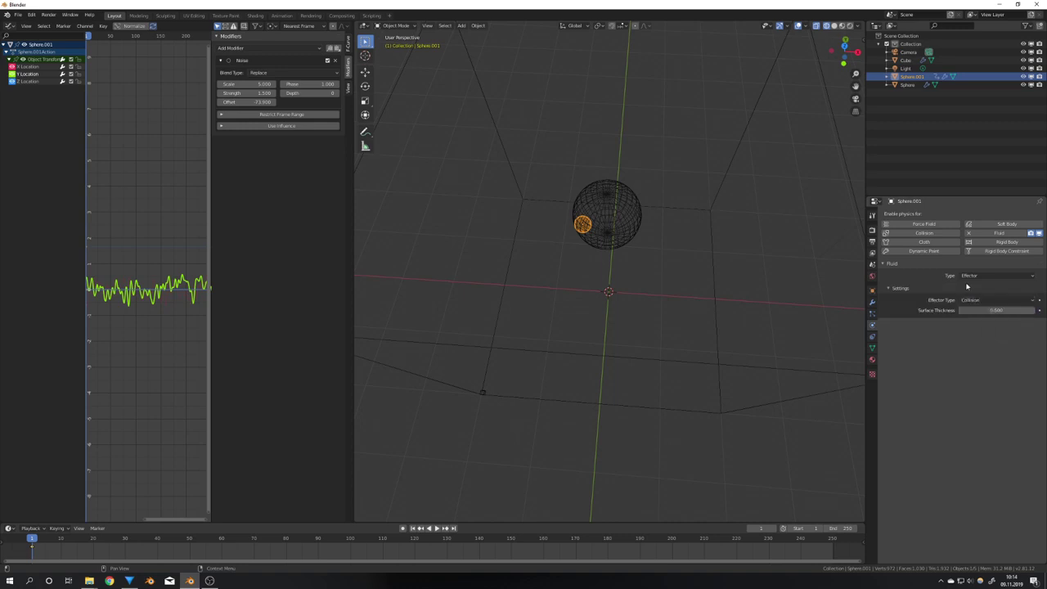
# Step: Select the cube domain and bake its liquid simulation data
pyautogui.click(730, 168)
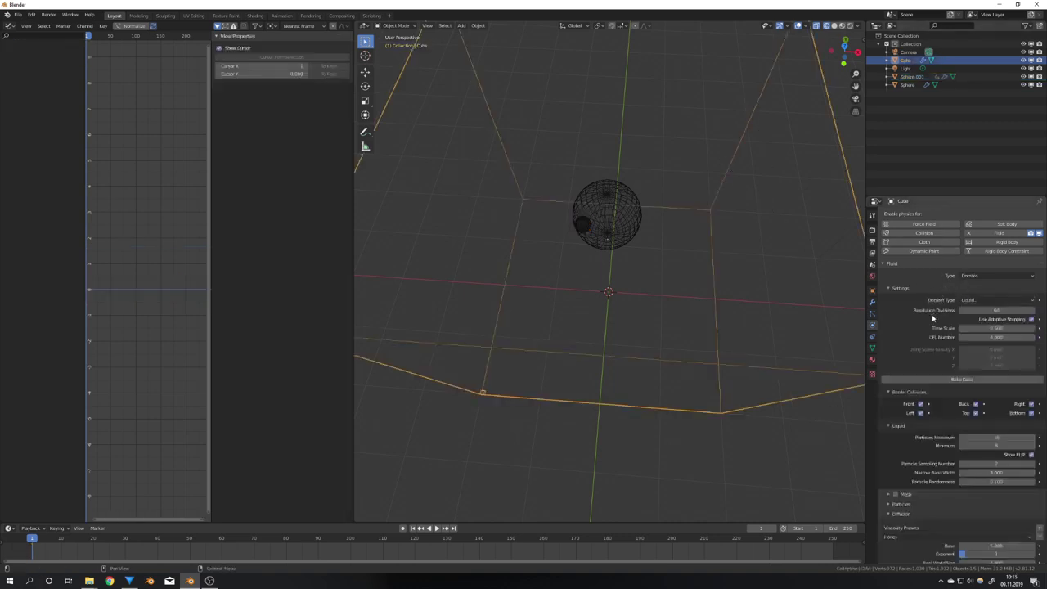
pyautogui.scroll(-2, 932, 318)
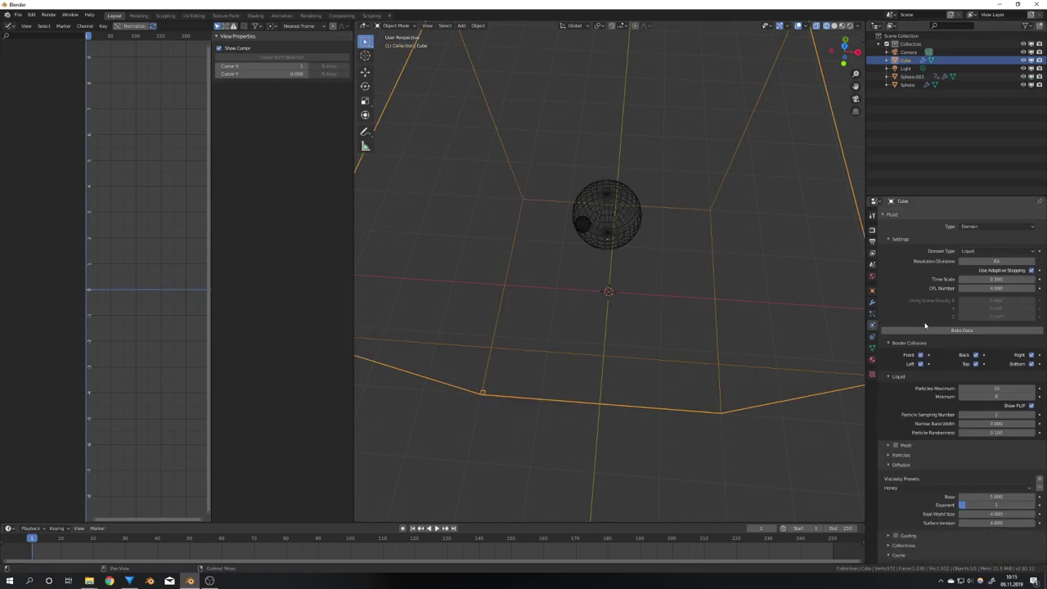
pyautogui.click(936, 332)
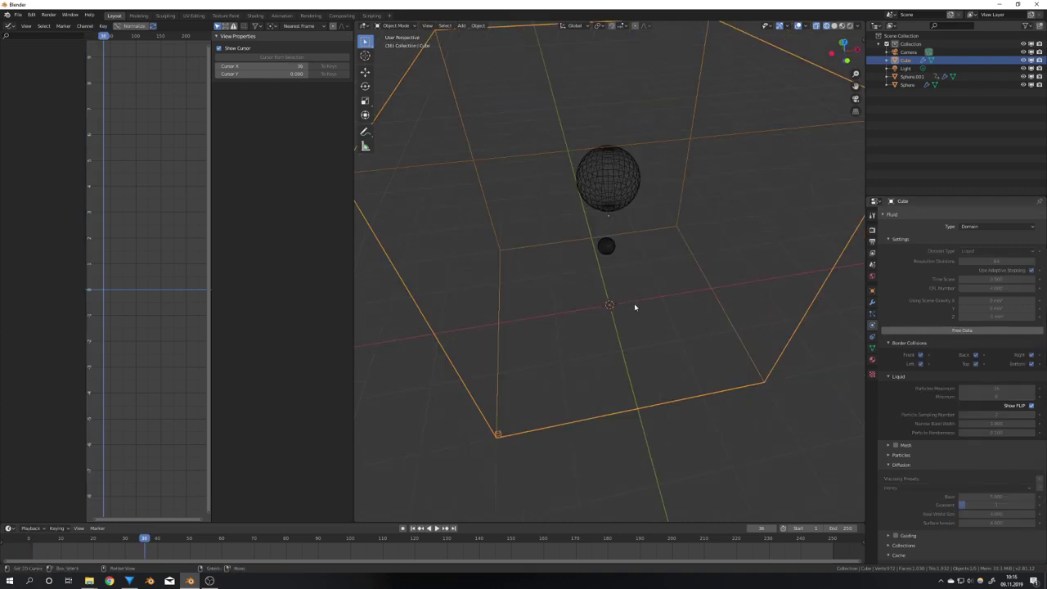
# Step: Play the baked simulation from frame 1 and examine how the liquid particles meet the moving small sphere
pyautogui.moveTo(634, 307); pyautogui.dragTo(674, 285, button='middle')
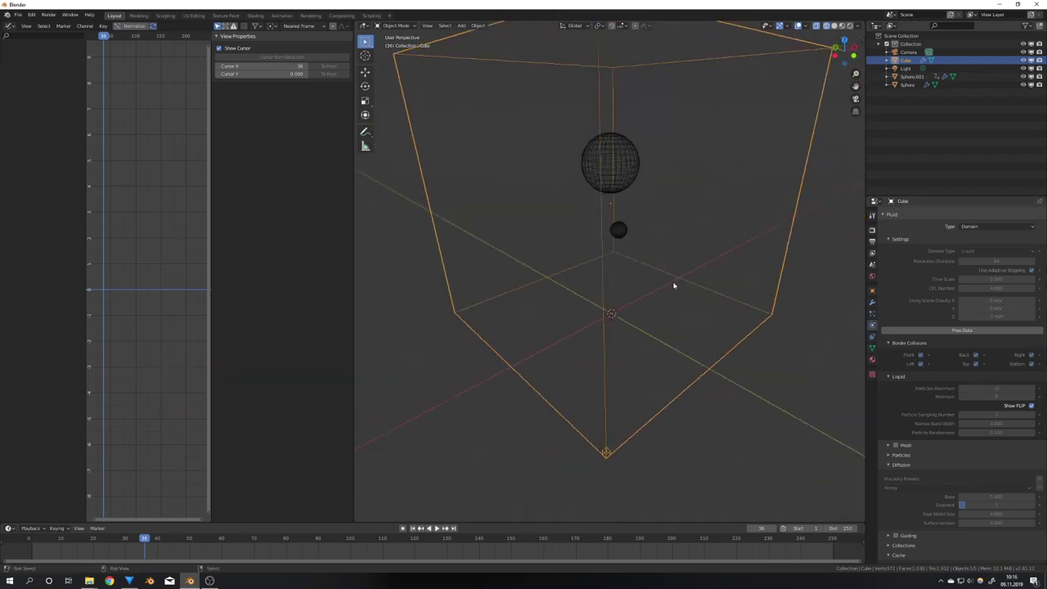
pyautogui.hotkey('shift', 'Left')
pyautogui.moveTo(674, 285)
pyautogui.mouseDown(button='middle')
pyautogui.moveTo(663, 243)
pyautogui.moveTo(682, 218)
pyautogui.moveTo(664, 286)
pyautogui.mouseUp(button='middle')
pyautogui.scroll(4, 682, 218)
pyautogui.press('space')
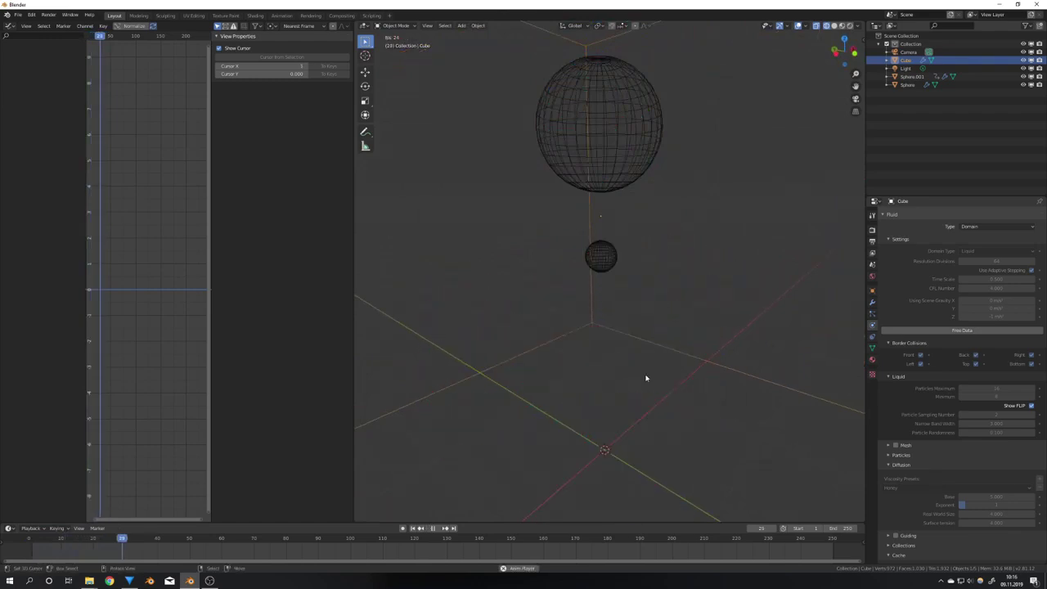
pyautogui.press('Escape')
pyautogui.press('space')
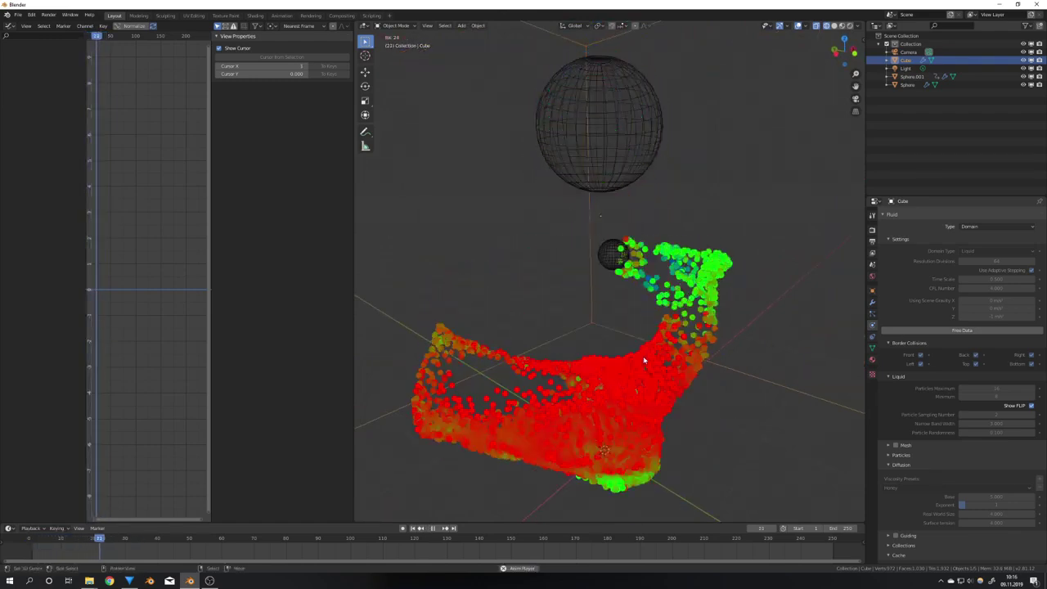
pyautogui.moveTo(643, 356); pyautogui.dragTo(580, 406, button='middle')
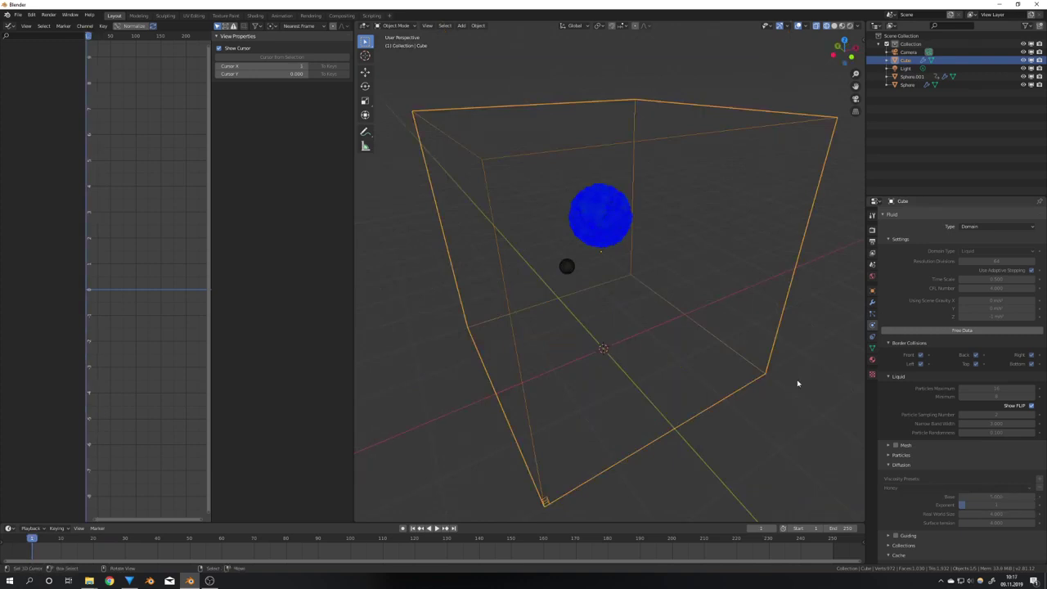
# Step: Free the cube domain's baked liquid data and start timeline playback
pyautogui.click(950, 331)
pyautogui.press('space')
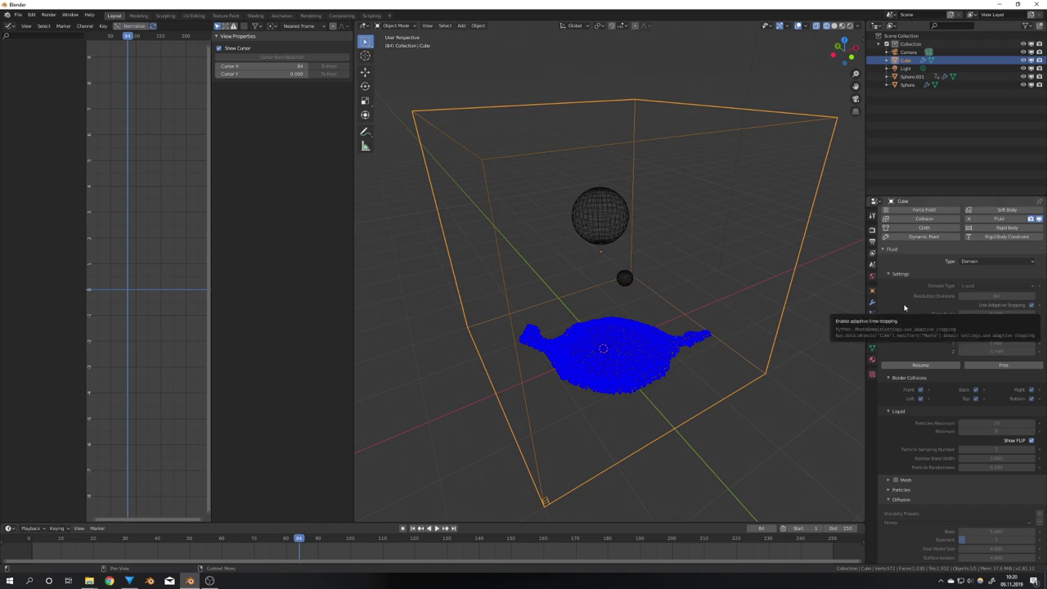
# Step: Enable Mesh for the cube's liquid domain, bake the mesh and play it back from frame 1
pyautogui.moveTo(669, 360); pyautogui.dragTo(648, 347, button='middle')
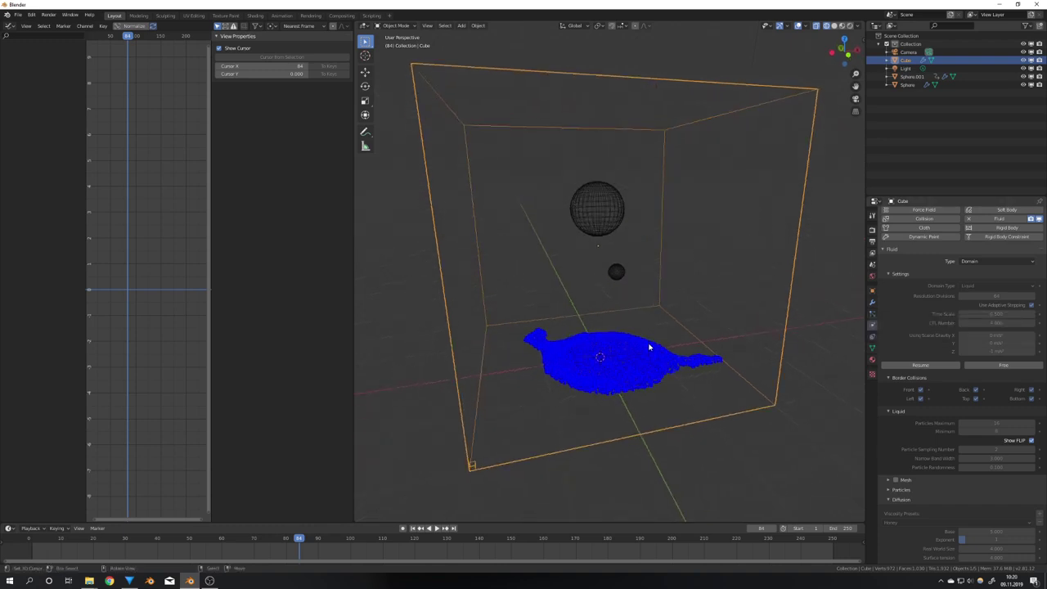
pyautogui.hotkey('shift', 'Left')
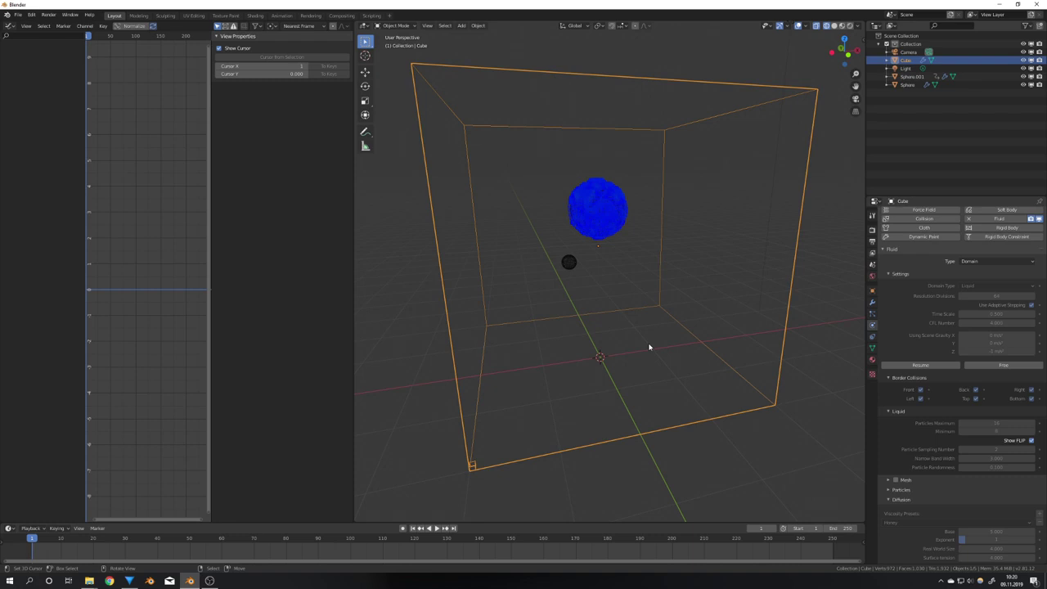
pyautogui.scroll(-2, 940, 428)
pyautogui.click(895, 431)
pyautogui.click(900, 431)
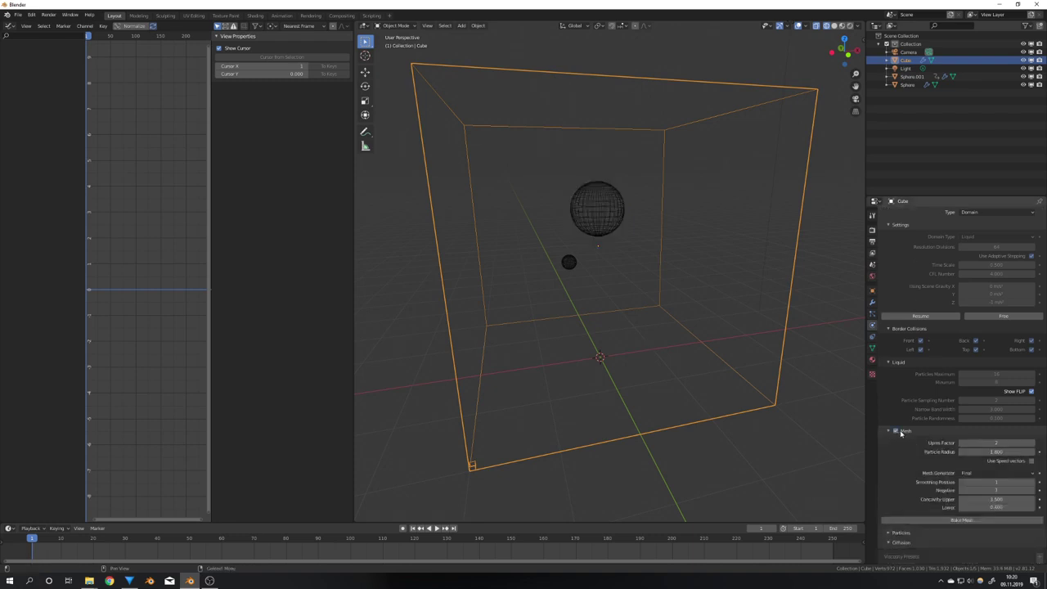
pyautogui.click(960, 521)
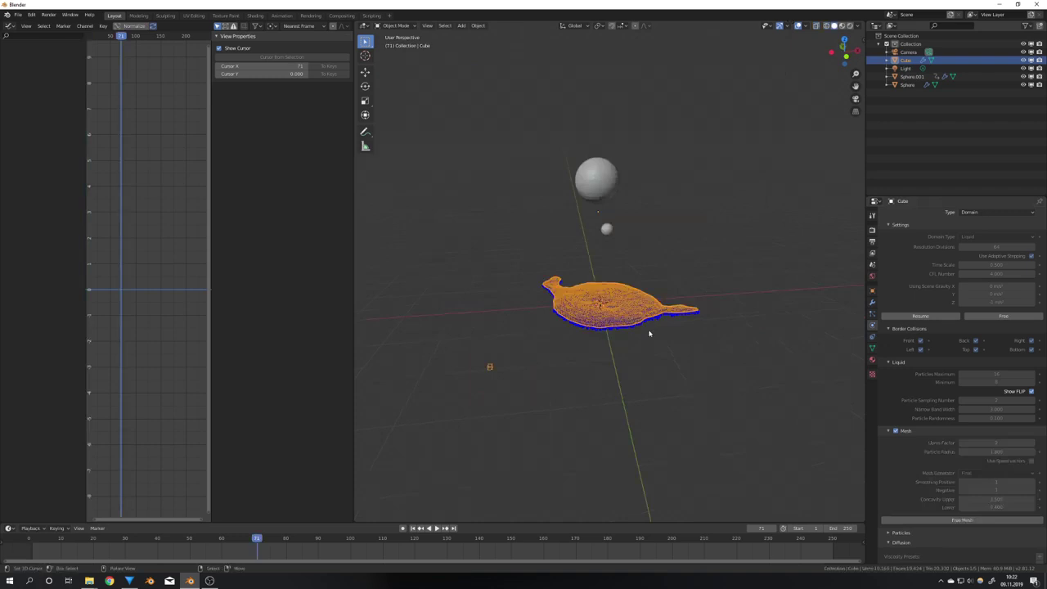
pyautogui.hotkey('shift', 'Left')
pyautogui.press('space')
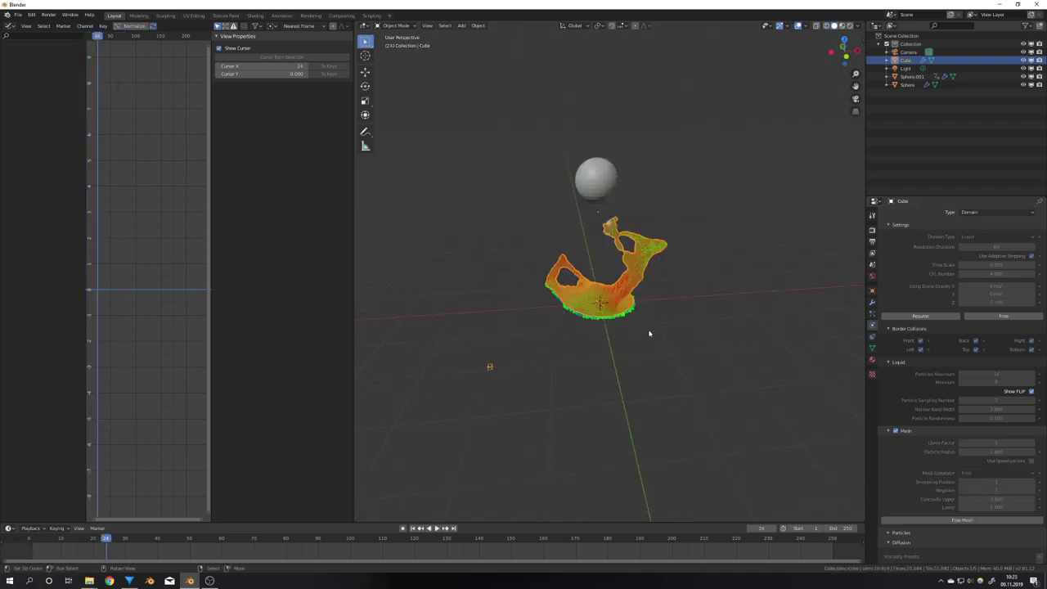
# Step: Enable Bubbles in the cube domain's particle settings and bake the particles
pyautogui.scroll(-4, 903, 406)
pyautogui.click(901, 402)
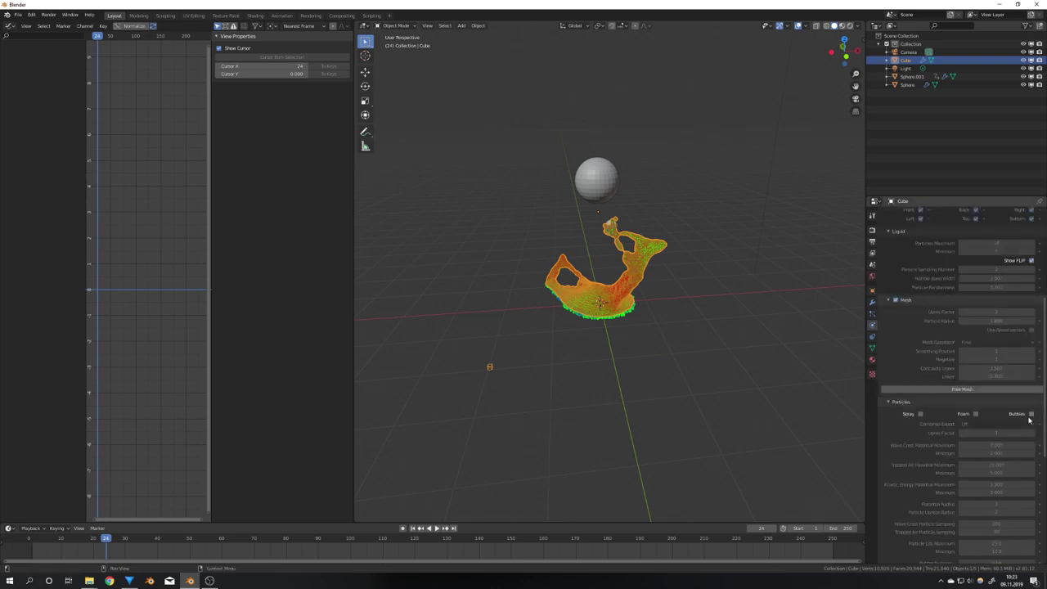
pyautogui.click(1030, 414)
pyautogui.scroll(-2, 997, 401)
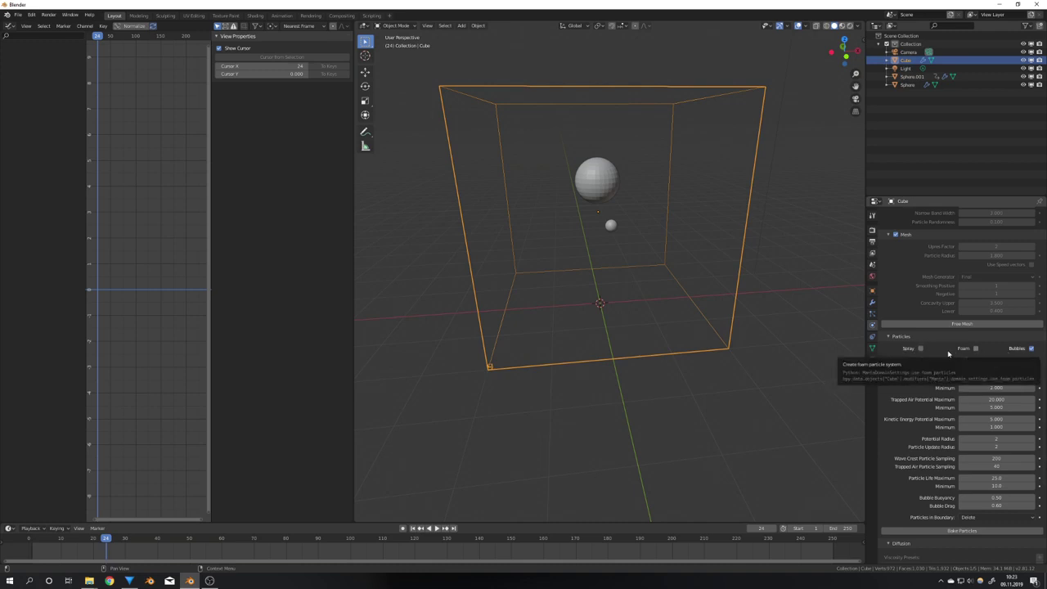
pyautogui.click(968, 531)
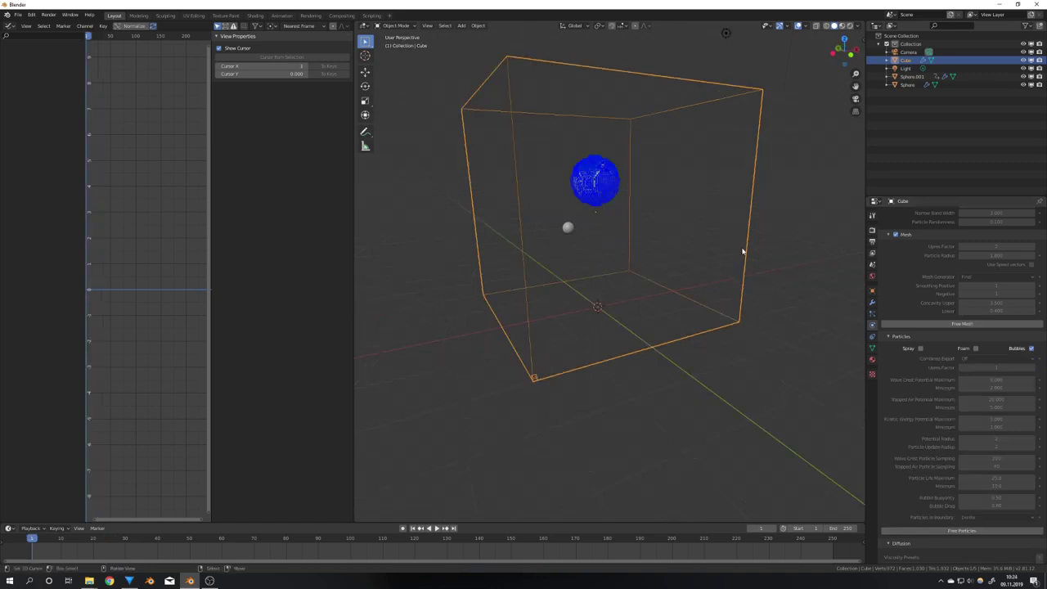
# Step: Turn off Show FLIP for the liquid domain and play the simulation to check the liquid mesh
pyautogui.scroll(5, 965, 351)
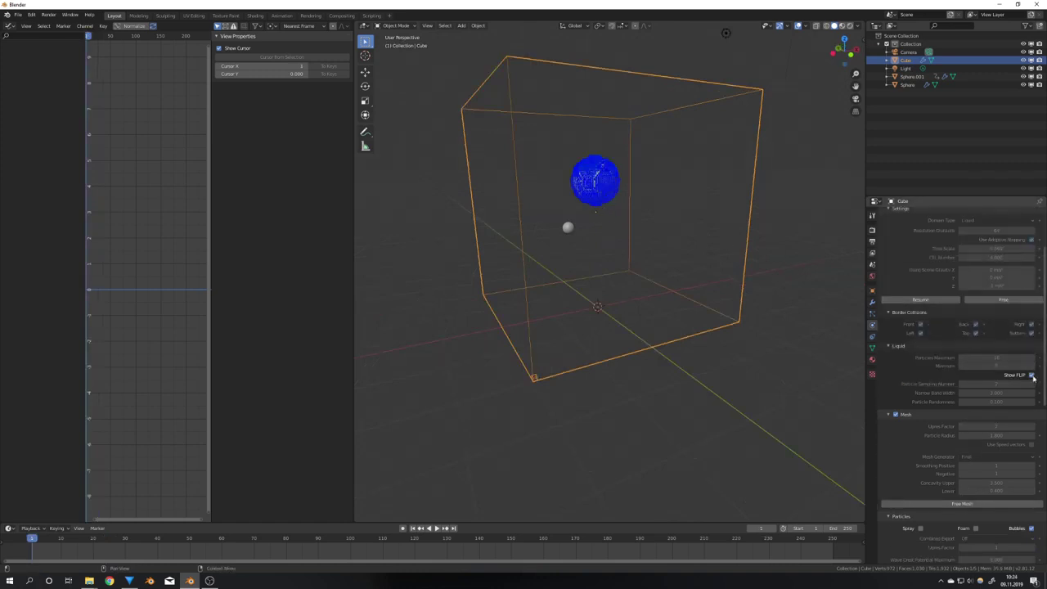
pyautogui.click(1031, 375)
pyautogui.moveTo(738, 313); pyautogui.dragTo(711, 311, button='middle')
pyautogui.press('space')
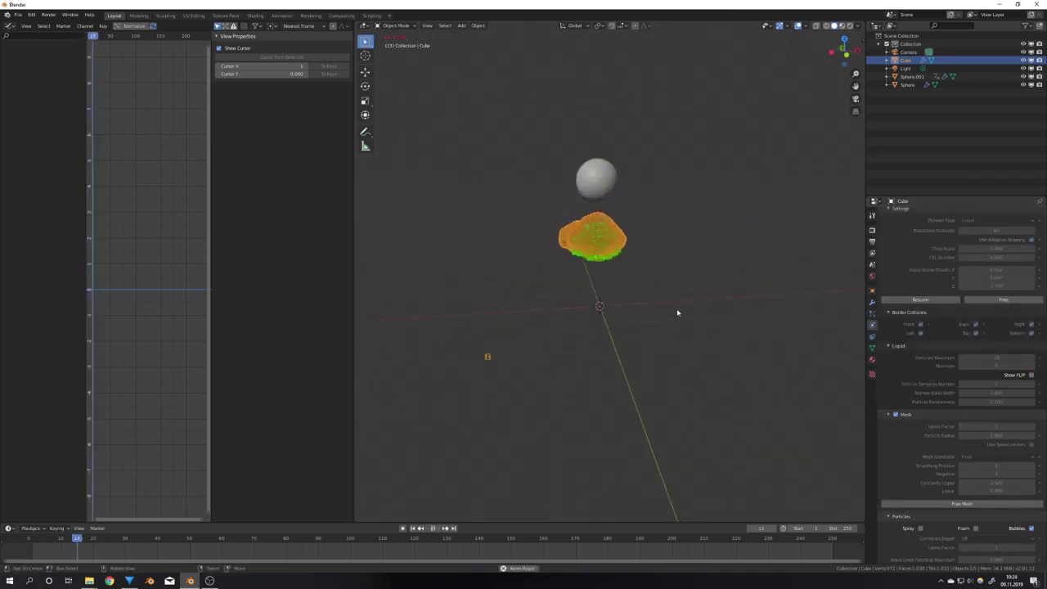
pyautogui.scroll(4, 650, 318)
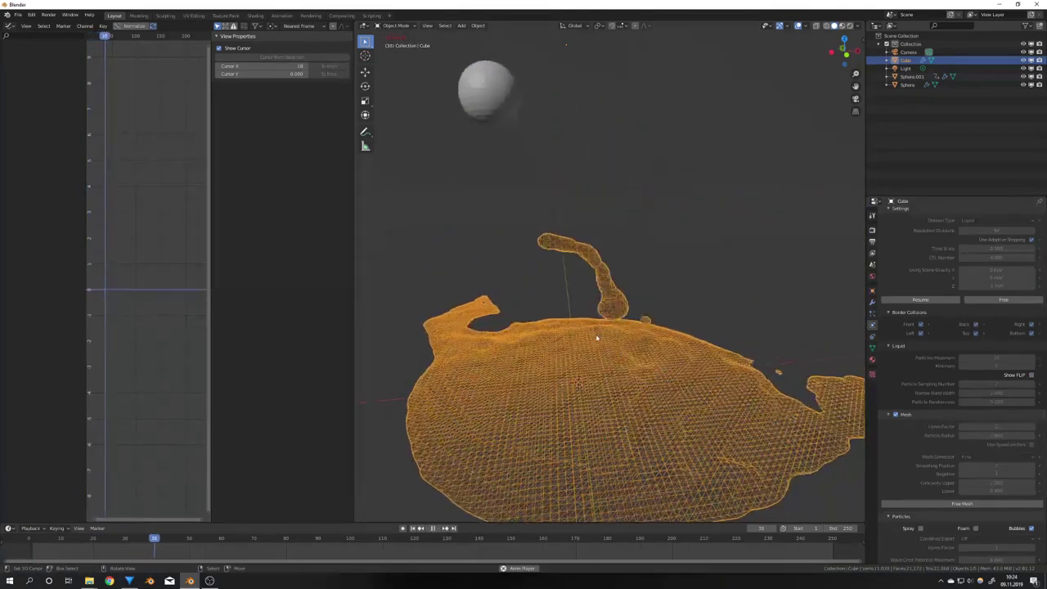
pyautogui.scroll(-6, 596, 336)
pyautogui.press('space')
pyautogui.moveTo(600, 322); pyautogui.dragTo(573, 338, button='middle')
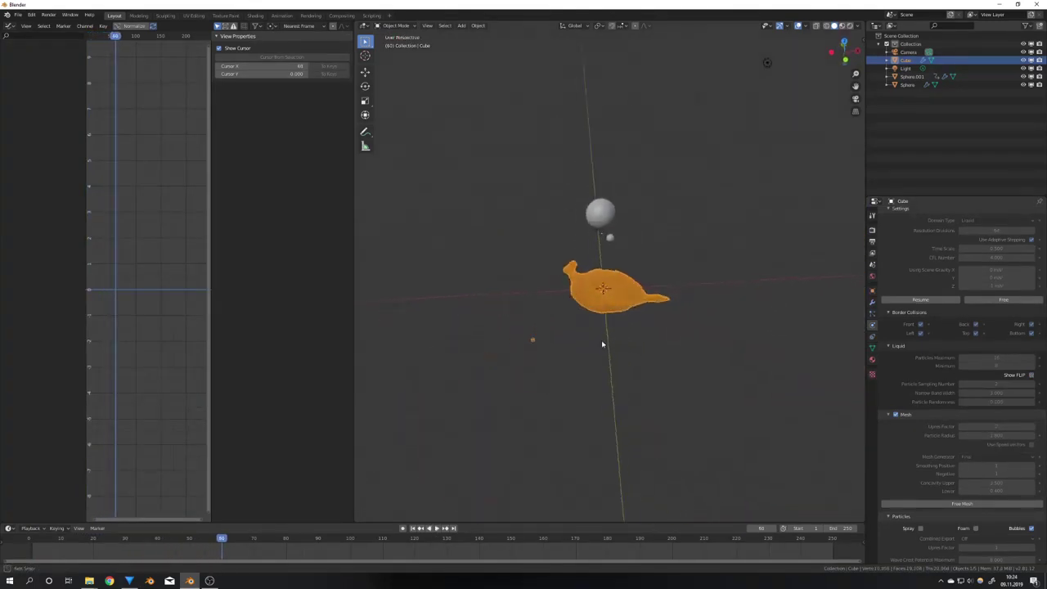
# Step: Add an ico sphere, move it along the X axis well away from the liquid and scale it down
pyautogui.hotkey('shift', 'a')
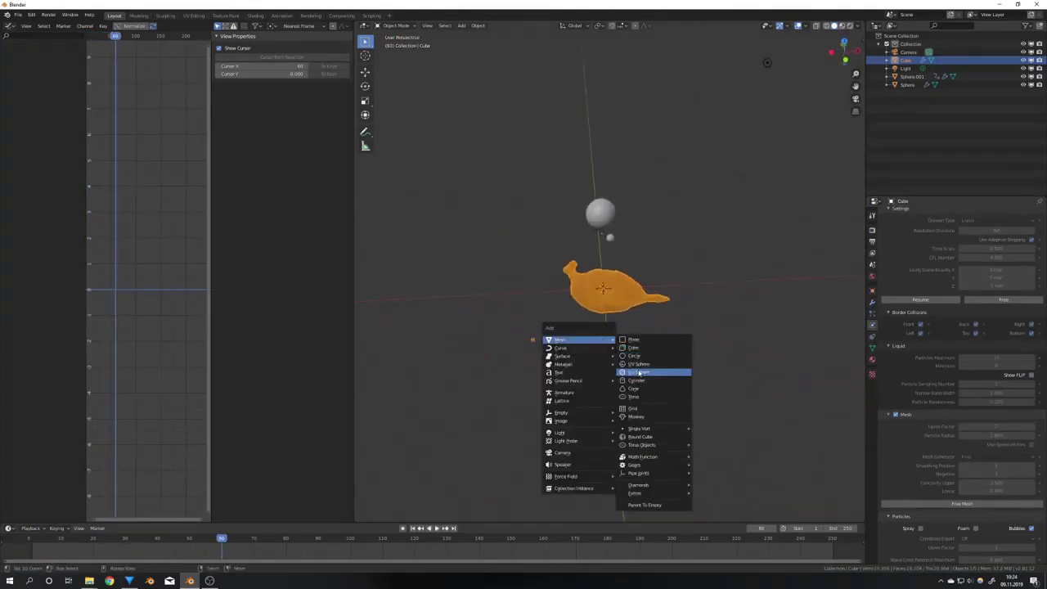
pyautogui.click(639, 372)
pyautogui.click(370, 74)
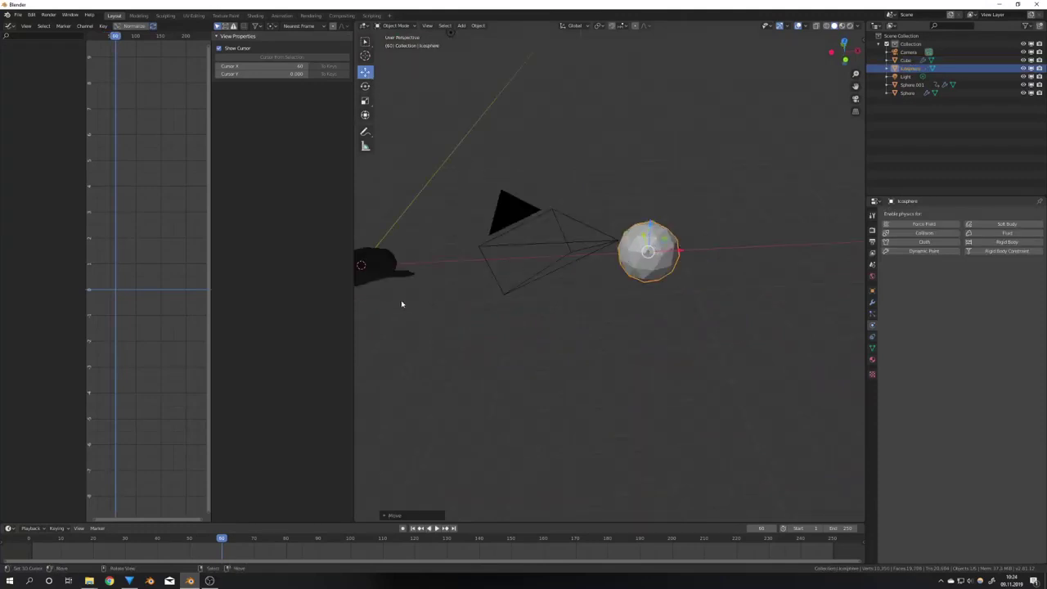
pyautogui.press('KP_Decimal')
pyautogui.press('s')
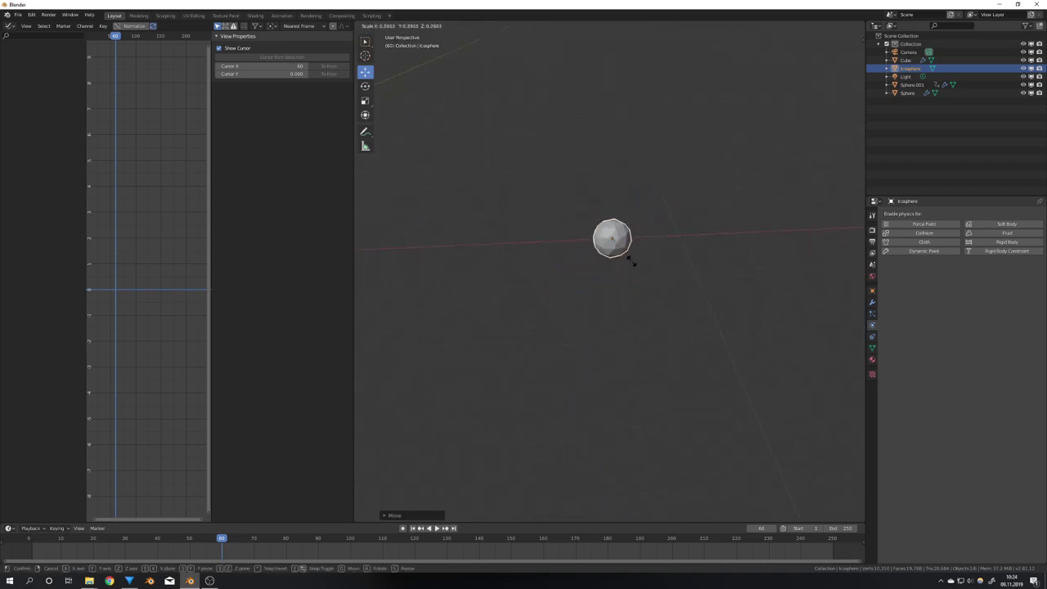
pyautogui.click(684, 250)
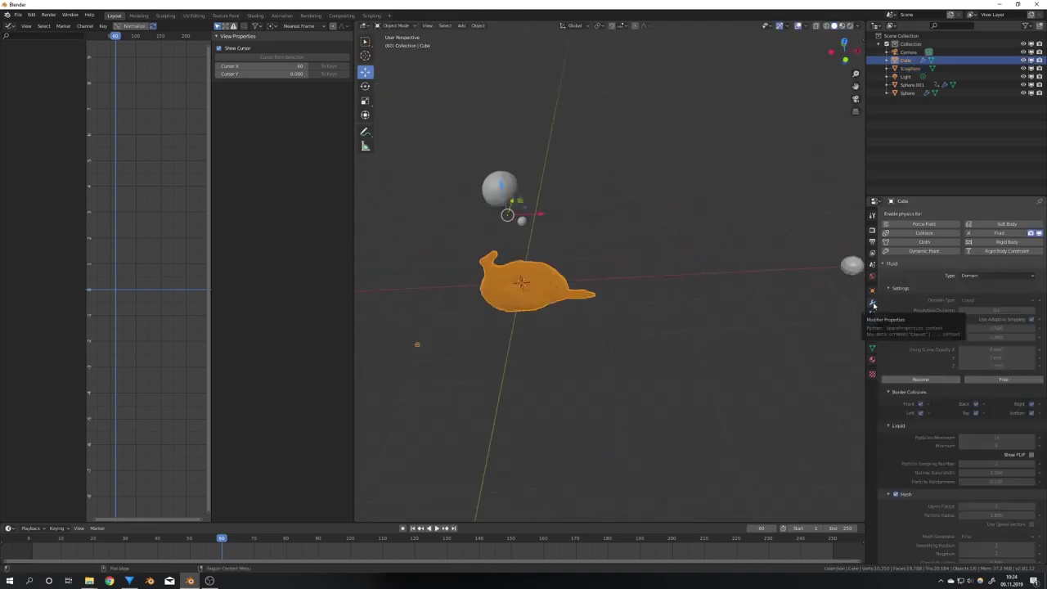
# Step: Set the cube's bubble particle system to render as Object, with Icosphere as the instance object
pyautogui.click(872, 304)
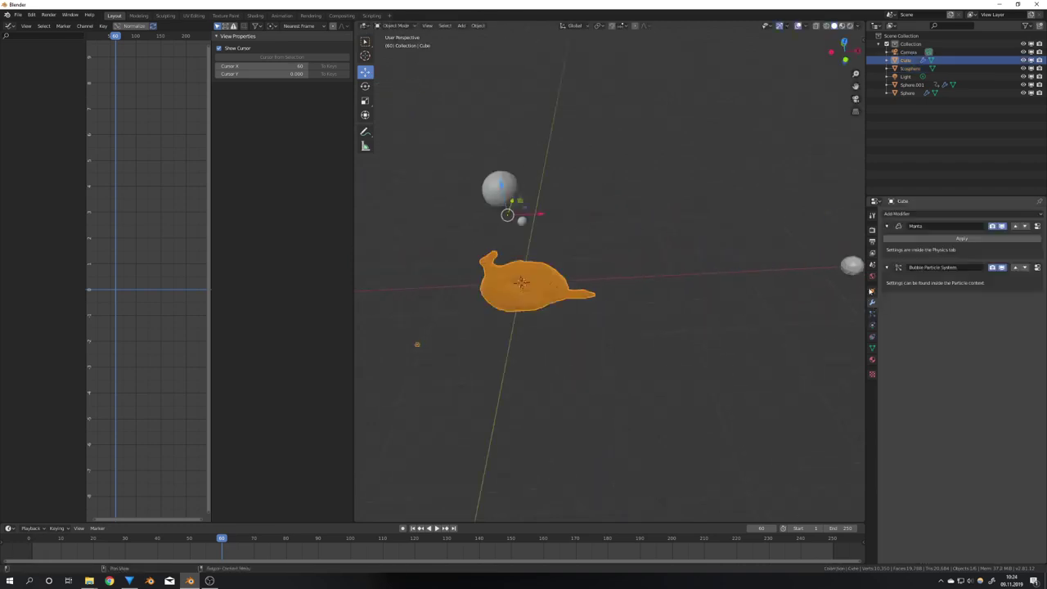
pyautogui.click(871, 313)
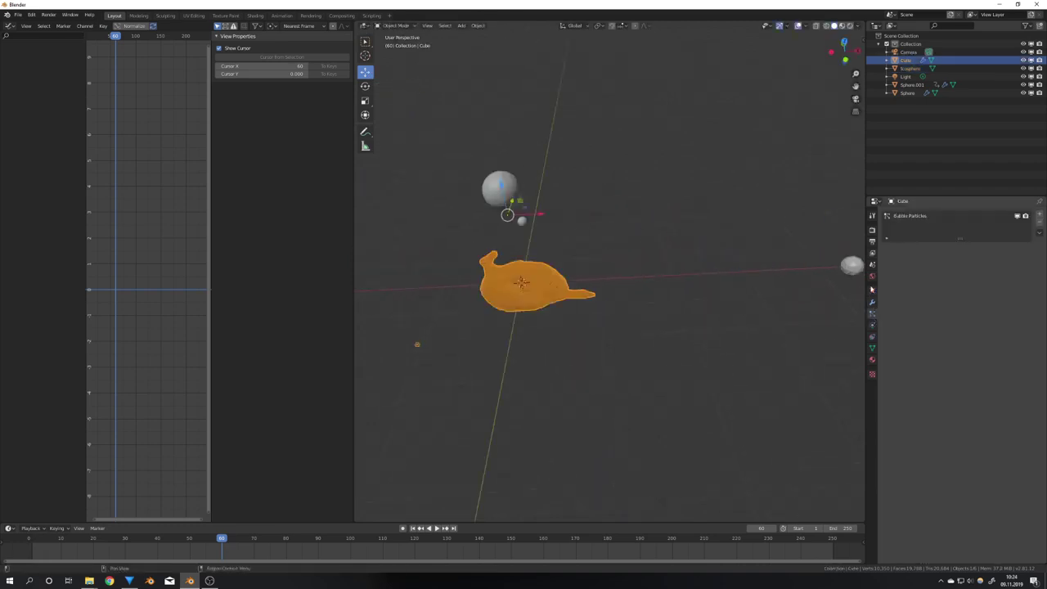
pyautogui.click(913, 216)
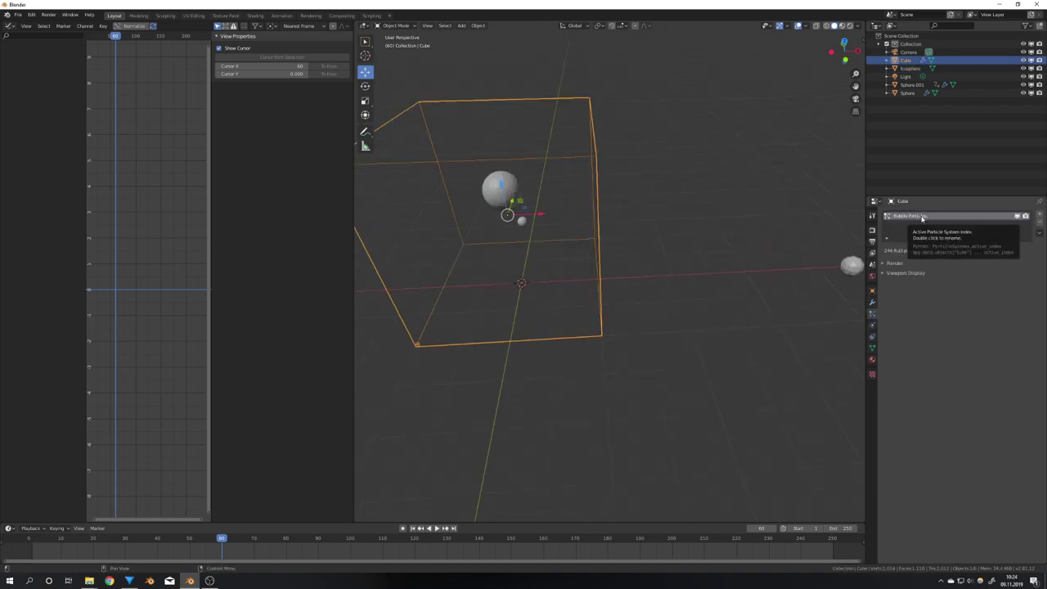
pyautogui.click(896, 264)
pyautogui.click(981, 274)
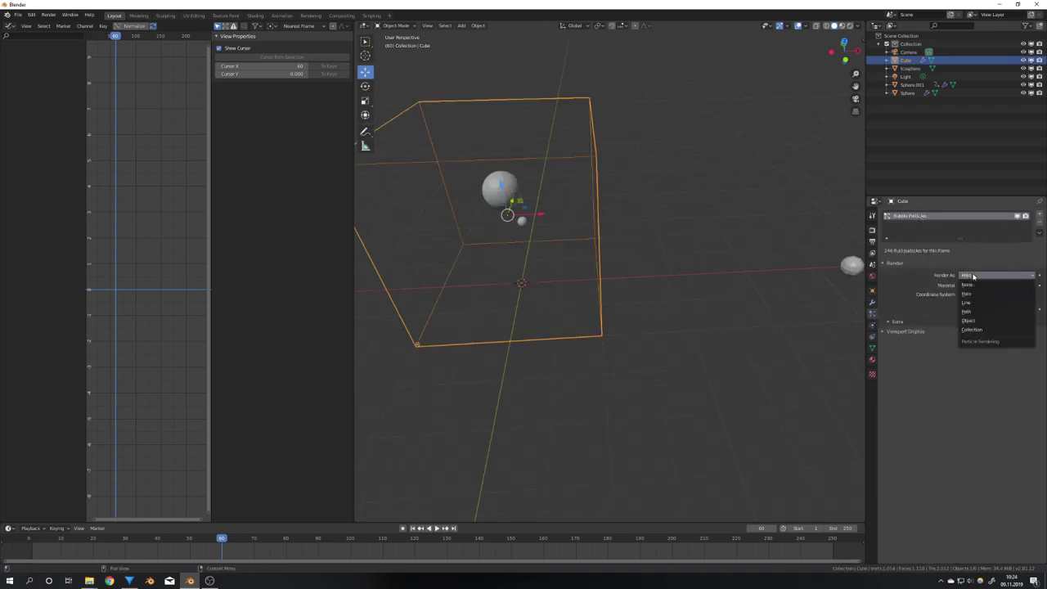
pyautogui.click(978, 322)
pyautogui.click(973, 315)
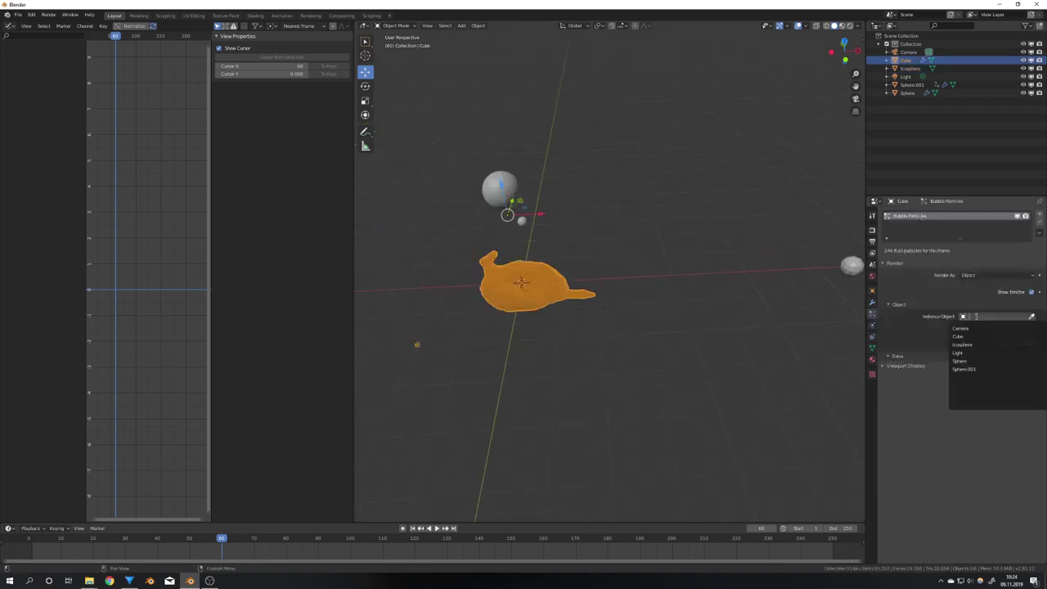
pyautogui.click(972, 343)
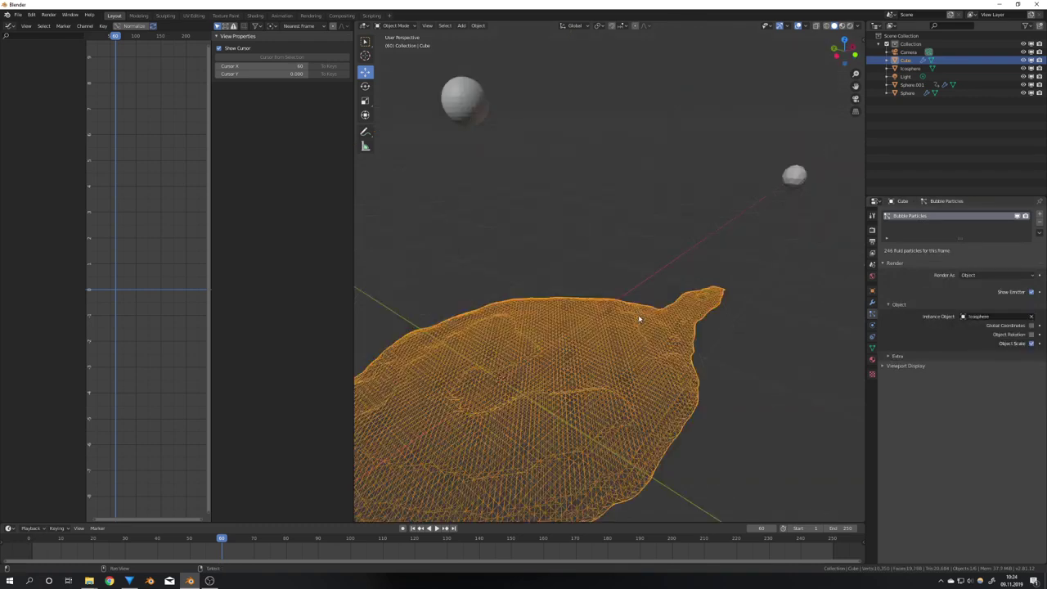
# Step: Play the simulation from frame 1 to frame 14 and examine the instanced bubbles and the particle system's Extra and Viewport Display settings
pyautogui.hotkey('shift', 'Left')
pyautogui.press('space')
pyautogui.press('space')
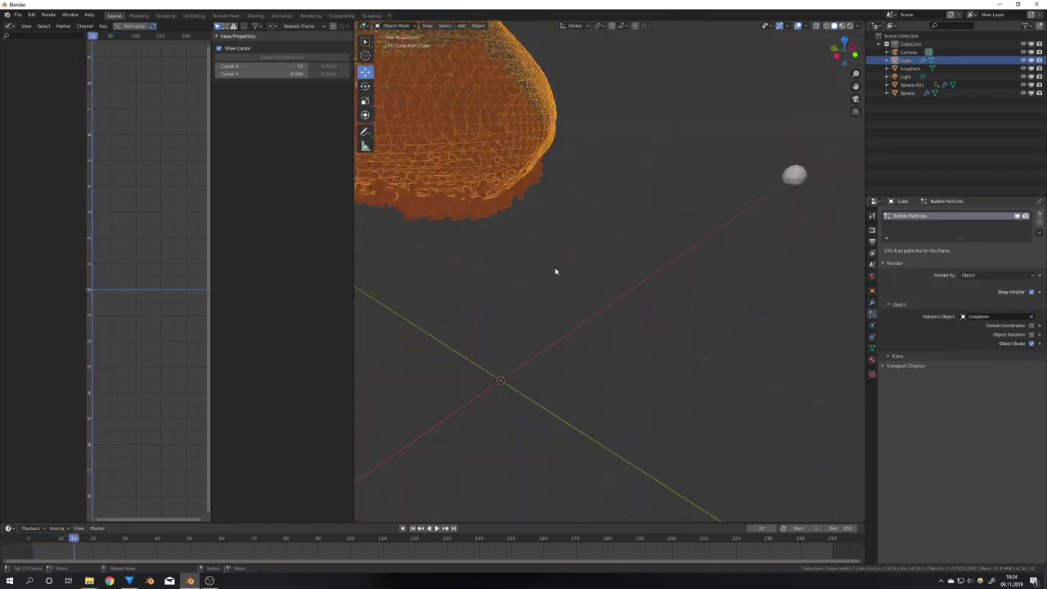
pyautogui.press('KP_Decimal')
pyautogui.scroll(-3, 597, 282)
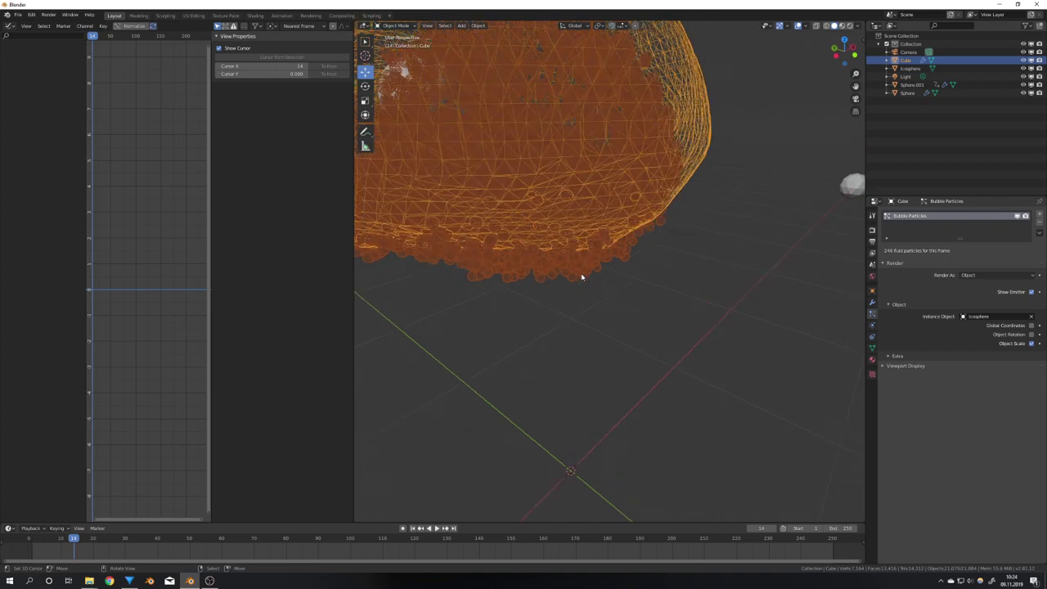
pyautogui.scroll(-5, 583, 275)
pyautogui.click(751, 222)
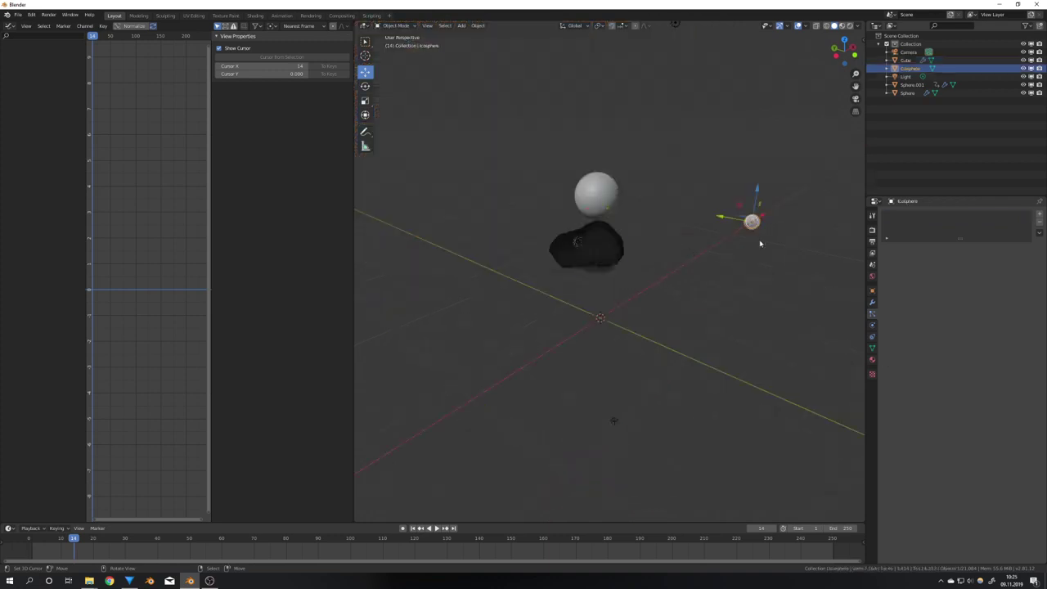
pyautogui.moveTo(752, 221); pyautogui.dragTo(561, 246, button='middle')
pyautogui.click(560, 247)
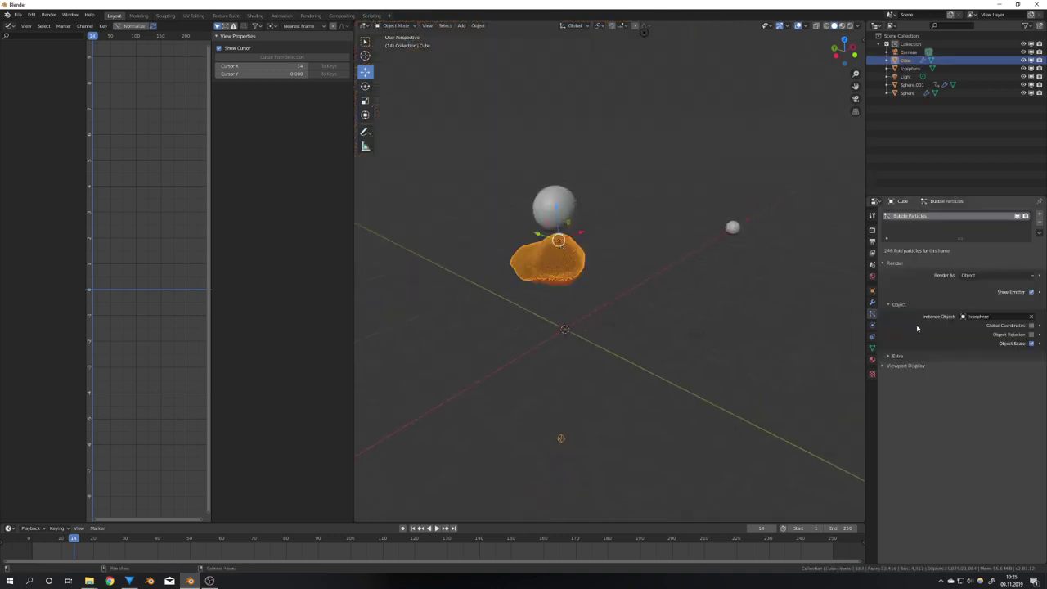
pyautogui.click(895, 355)
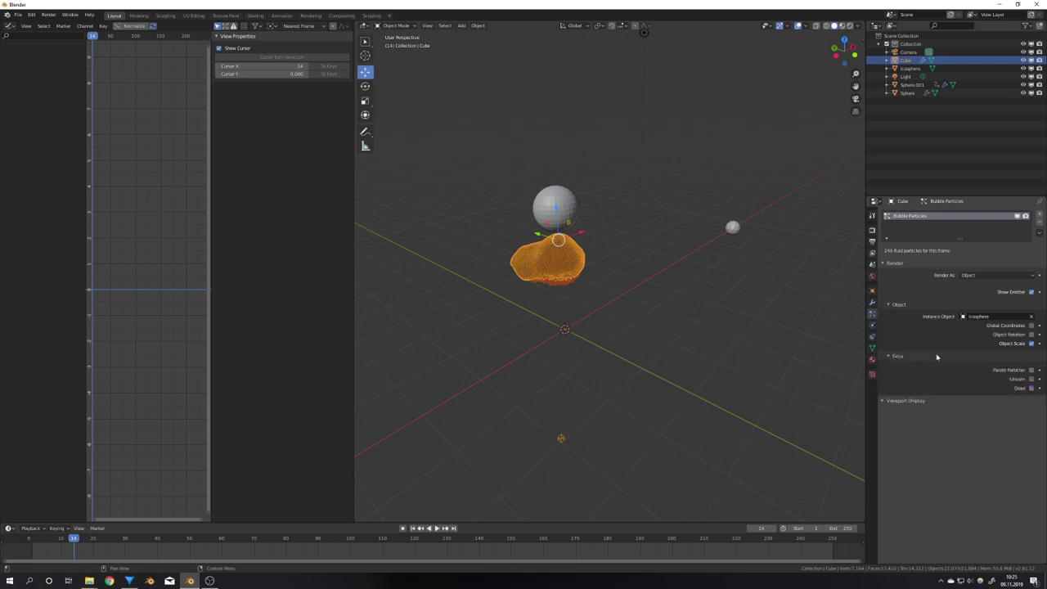
pyautogui.click(894, 400)
pyautogui.moveTo(731, 306); pyautogui.dragTo(726, 246, button='middle')
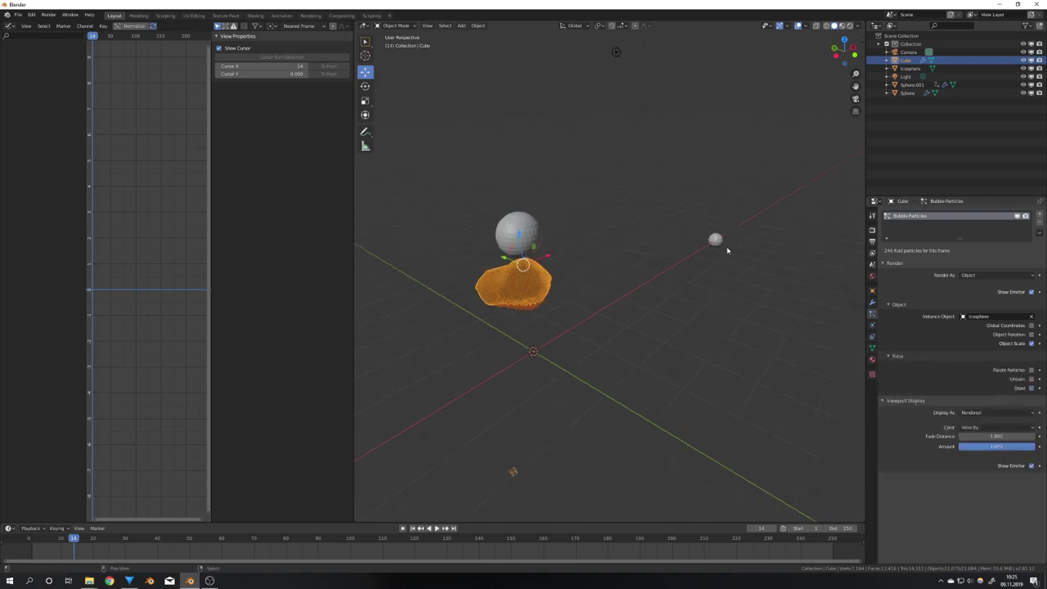
# Step: Scale the ico sphere down twice to shrink the bubble instances and inspect them up close on the liquid
pyautogui.click(717, 240)
pyautogui.press('s')
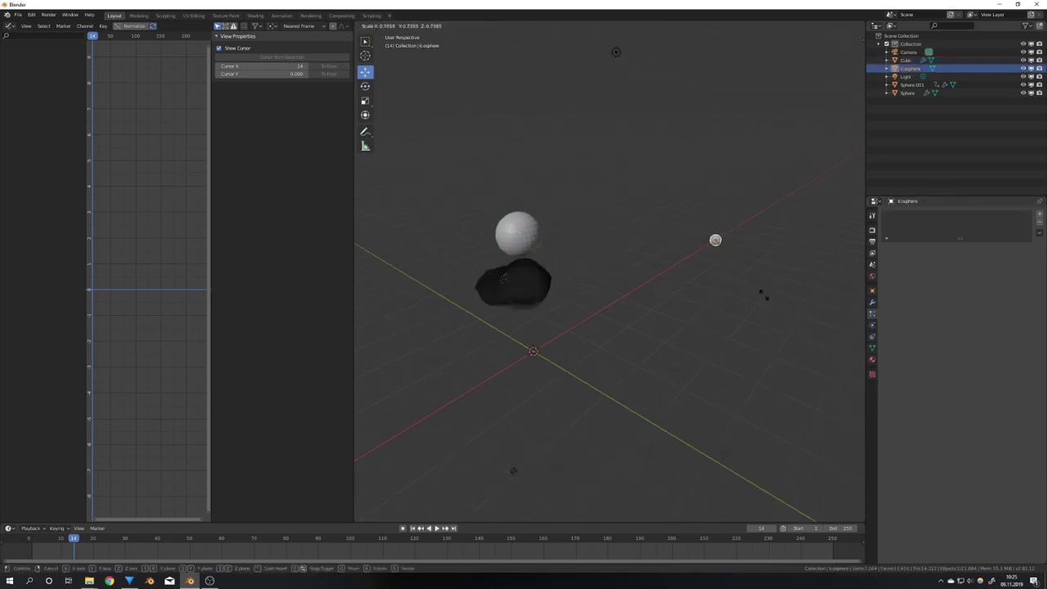
pyautogui.click(703, 305)
pyautogui.scroll(4, 703, 306)
pyautogui.keyDown('shift'); pyautogui.moveTo(582, 325); pyautogui.dragTo(699, 266, button='middle'); pyautogui.keyUp('shift')
pyautogui.scroll(3, 698, 303)
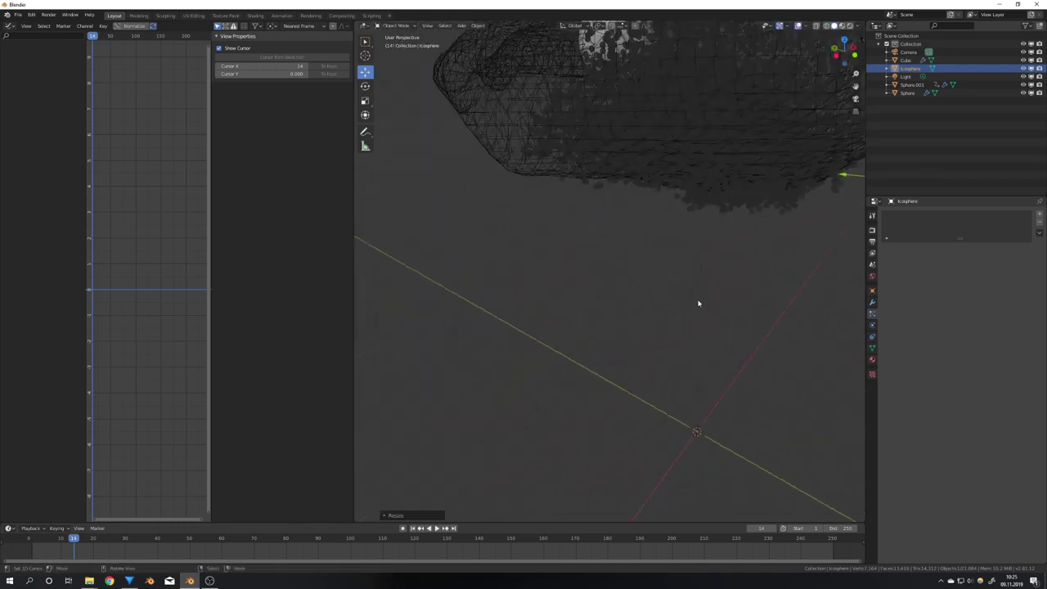
pyautogui.press('s')
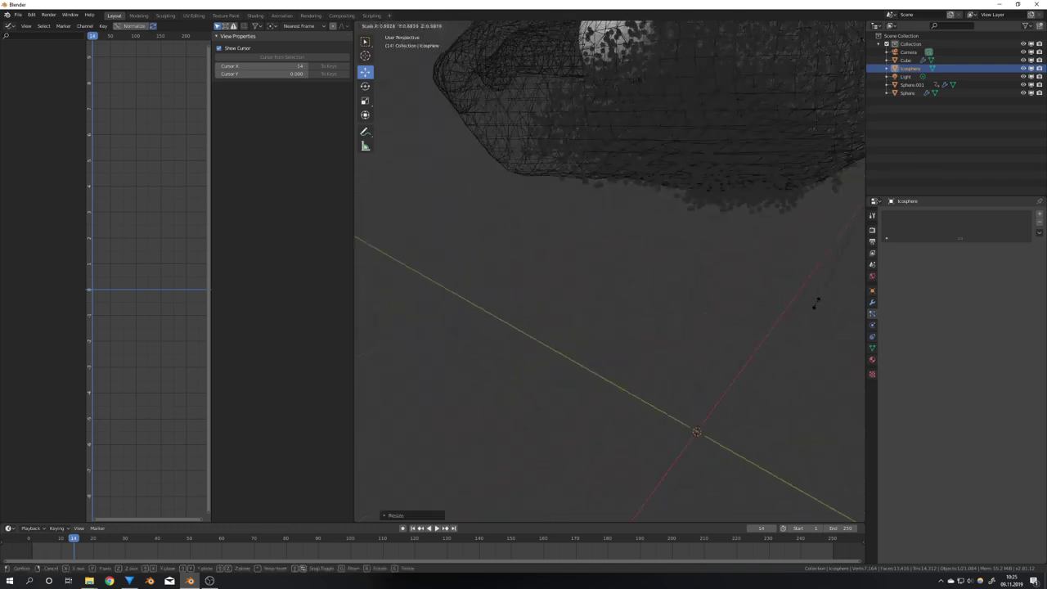
pyautogui.click(822, 293)
pyautogui.moveTo(834, 287); pyautogui.dragTo(565, 253, button='middle')
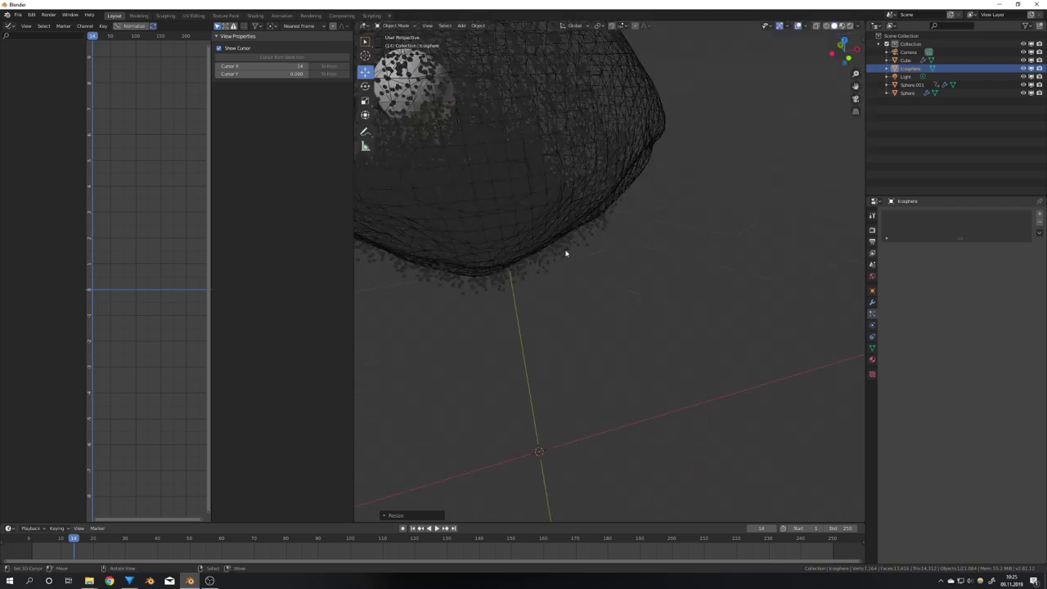
# Step: Save the file to the desktop as untiqwdwdqtled.blend and select the cube domain
pyautogui.hotkey('ctrl', 's')
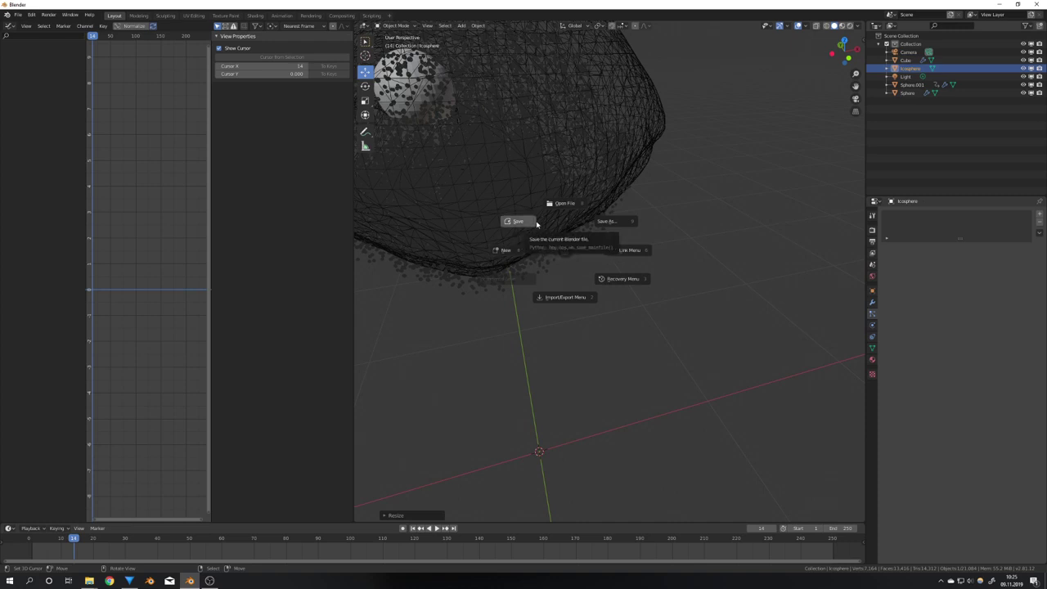
pyautogui.click(537, 223)
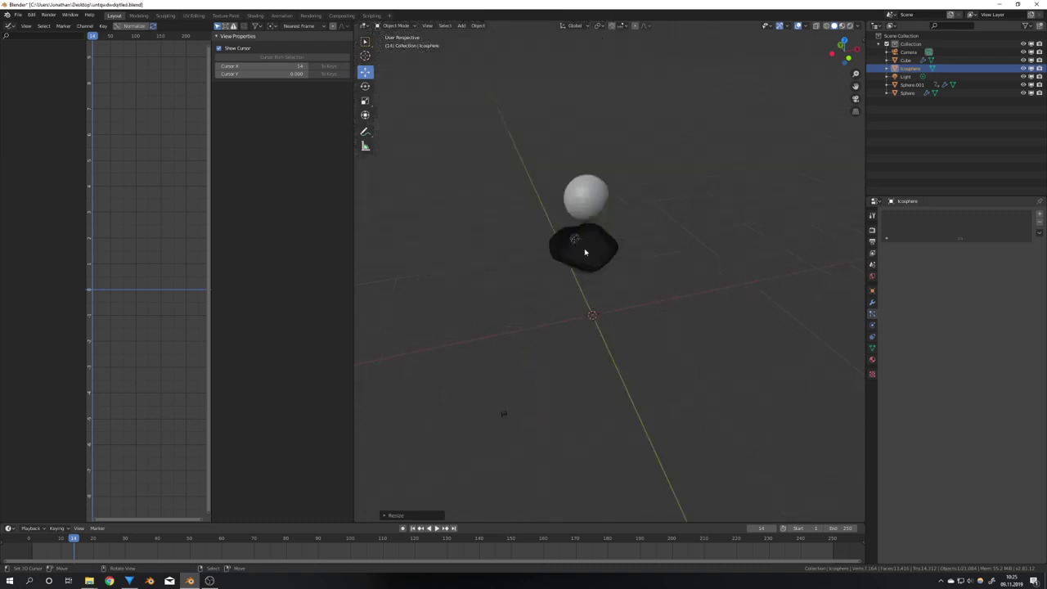
pyautogui.click(553, 248)
pyautogui.scroll(3, 646, 276)
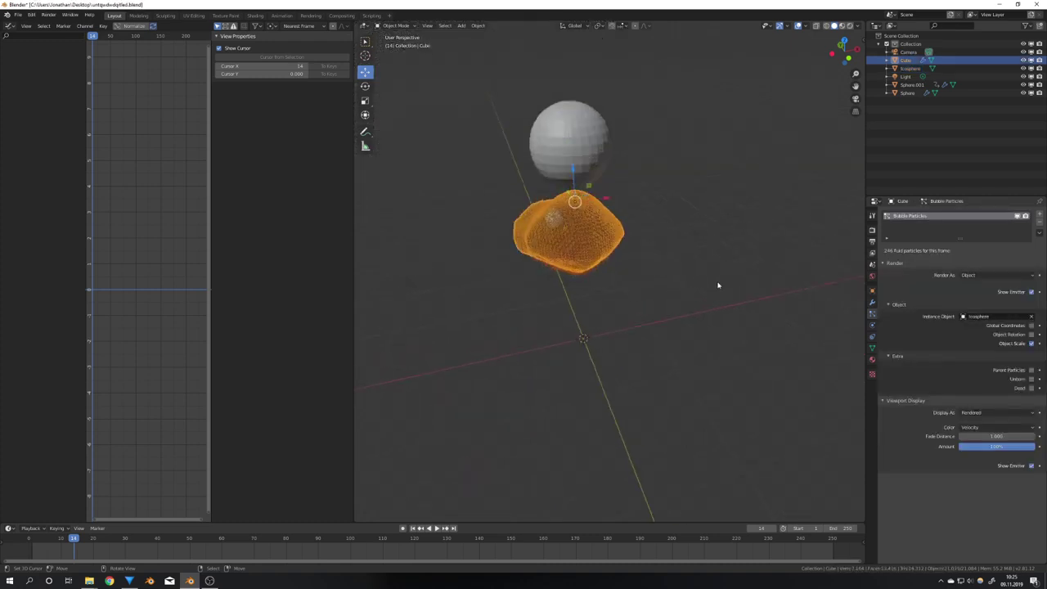
# Step: Set the cube domain's viewport display to Solid and play the simulation to inspect the liquid surface
pyautogui.click(871, 290)
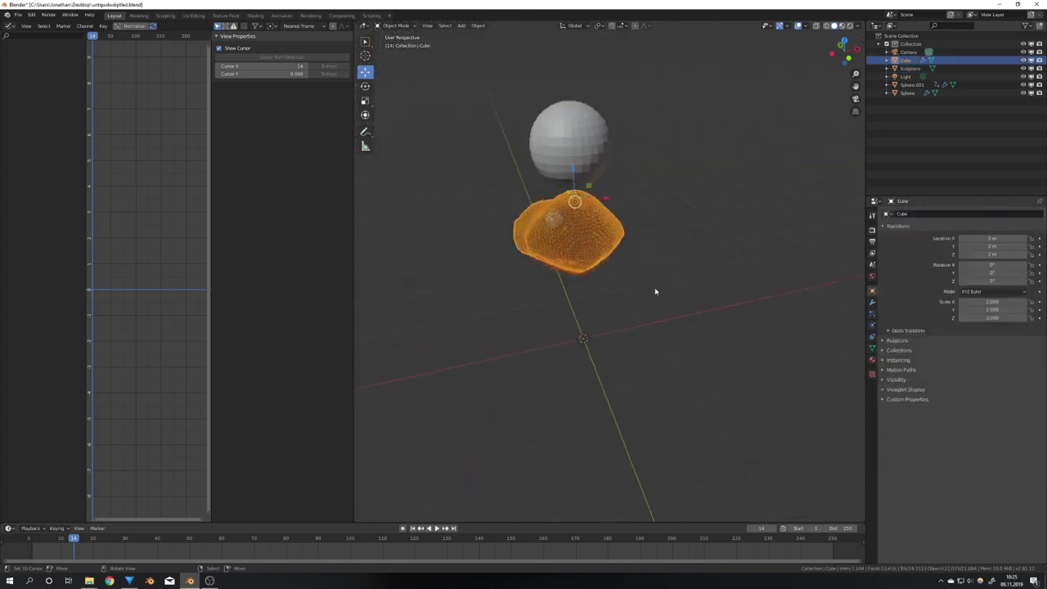
pyautogui.click(905, 390)
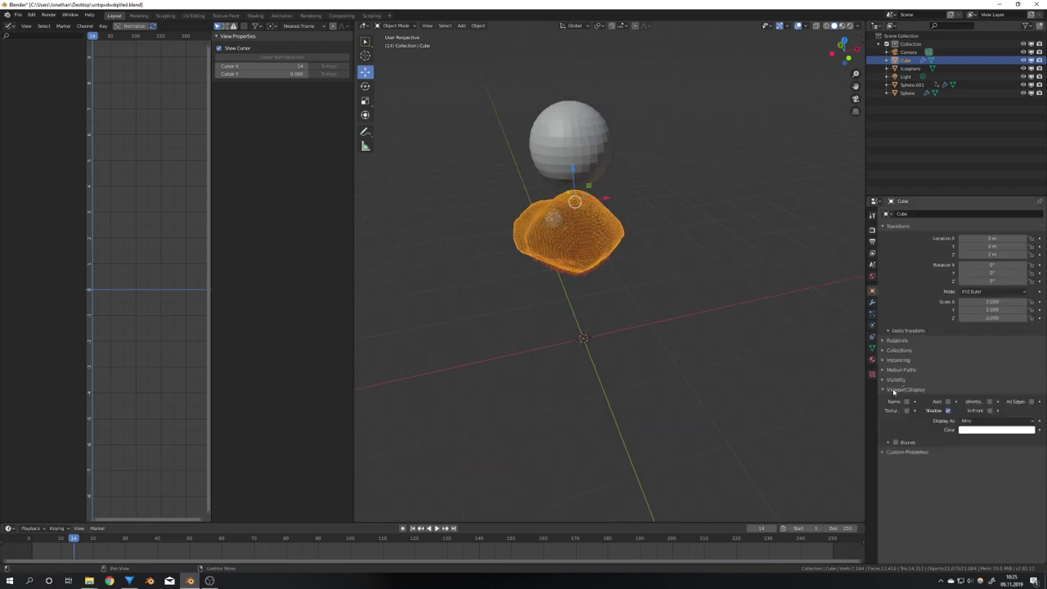
pyautogui.click(978, 422)
pyautogui.click(974, 447)
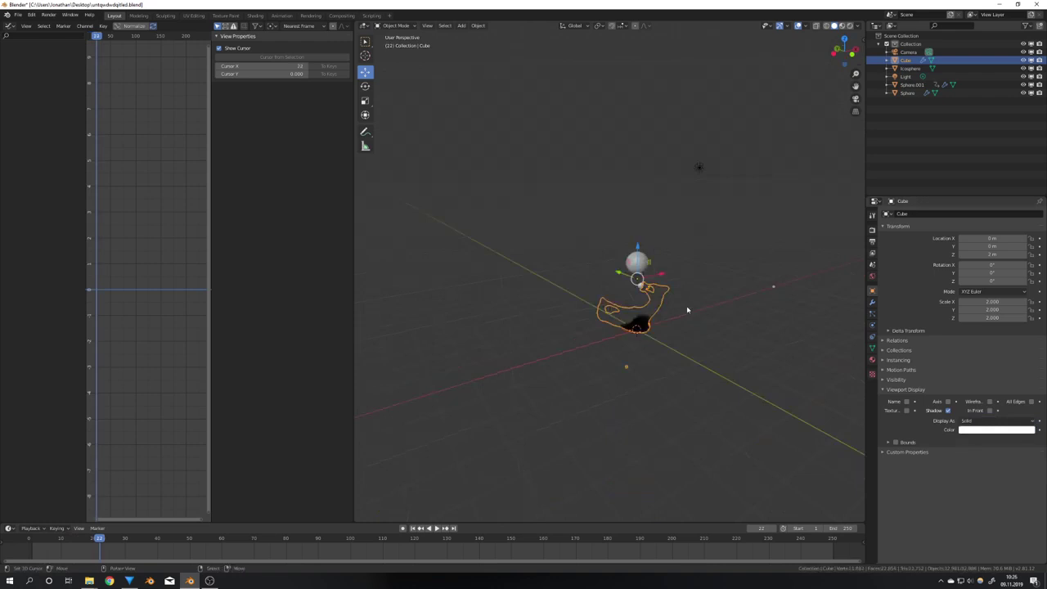
pyautogui.press('z')
pyautogui.scroll(10, 669, 337)
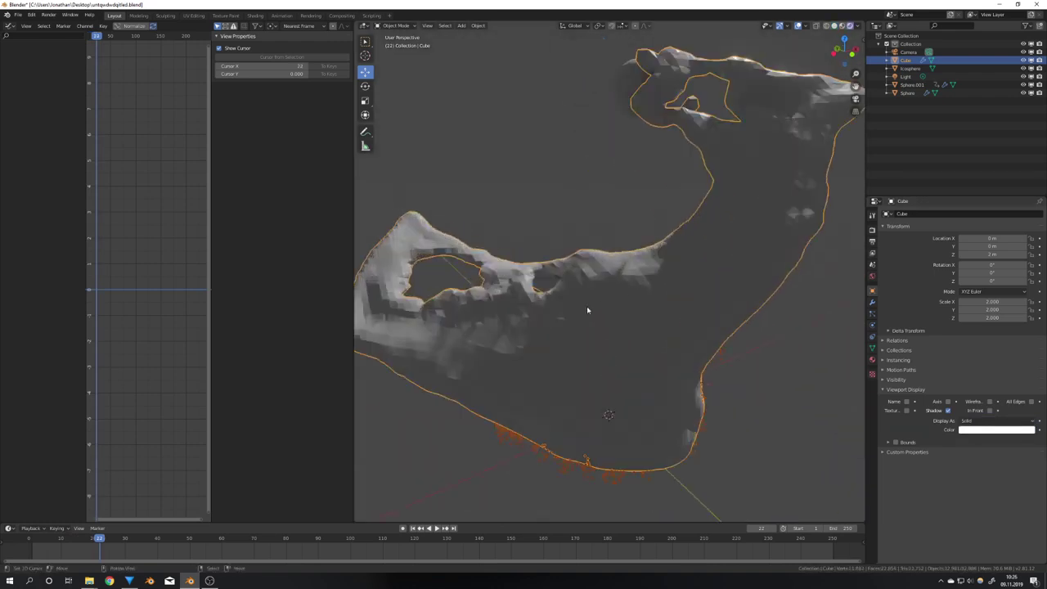
pyautogui.press('z')
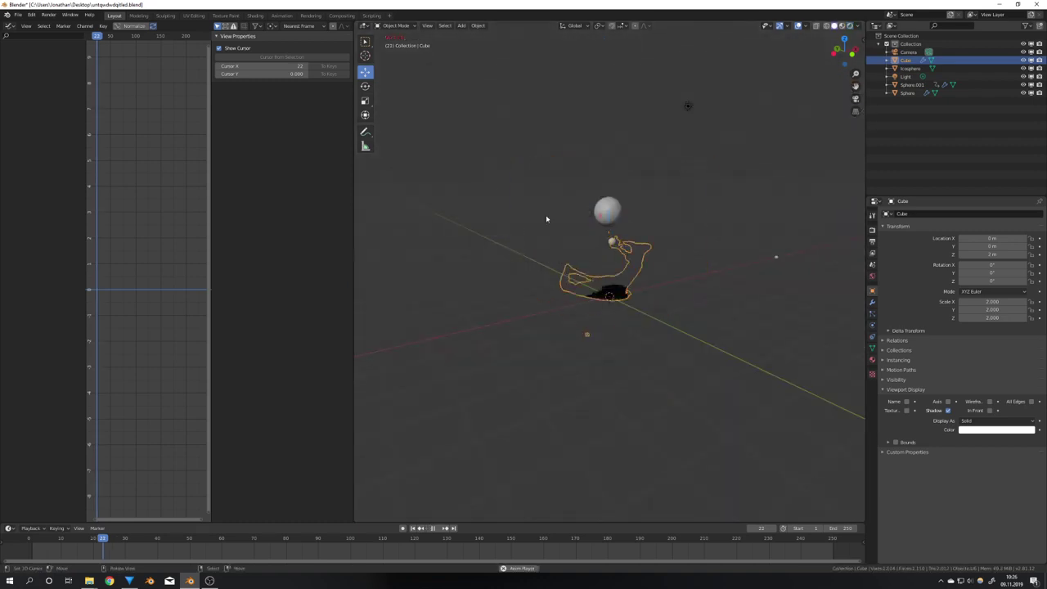
pyautogui.scroll(6, 654, 262)
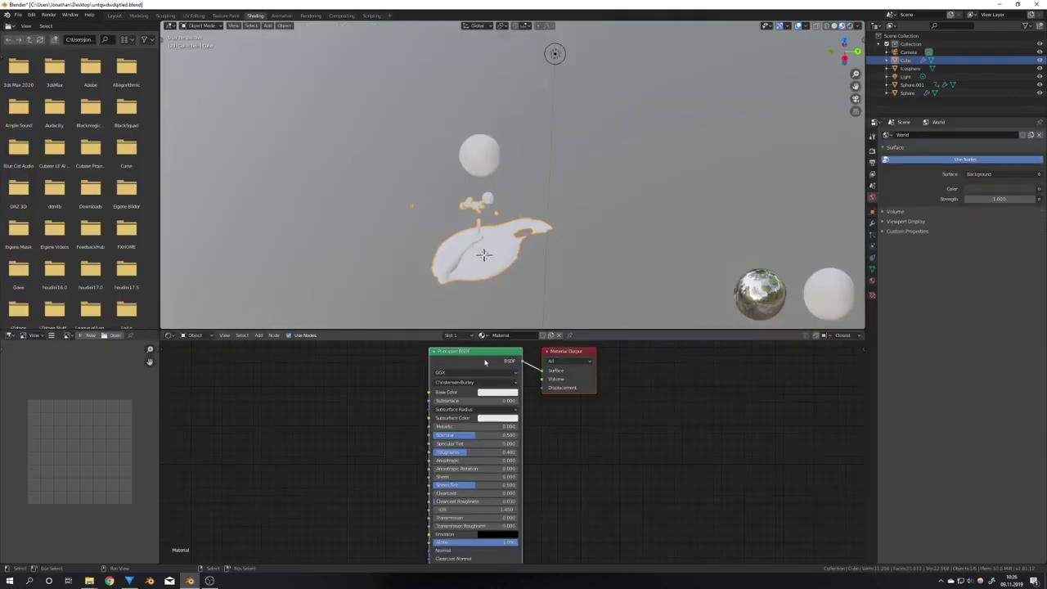
# Step: Replace the cube material's Principled BSDF with a Glass BSDF node connected to the Material Output's Surface
pyautogui.click(486, 362)
pyautogui.press('x')
pyautogui.hotkey('shift', 'a')
pyautogui.click(444, 369)
pyautogui.write('gla')
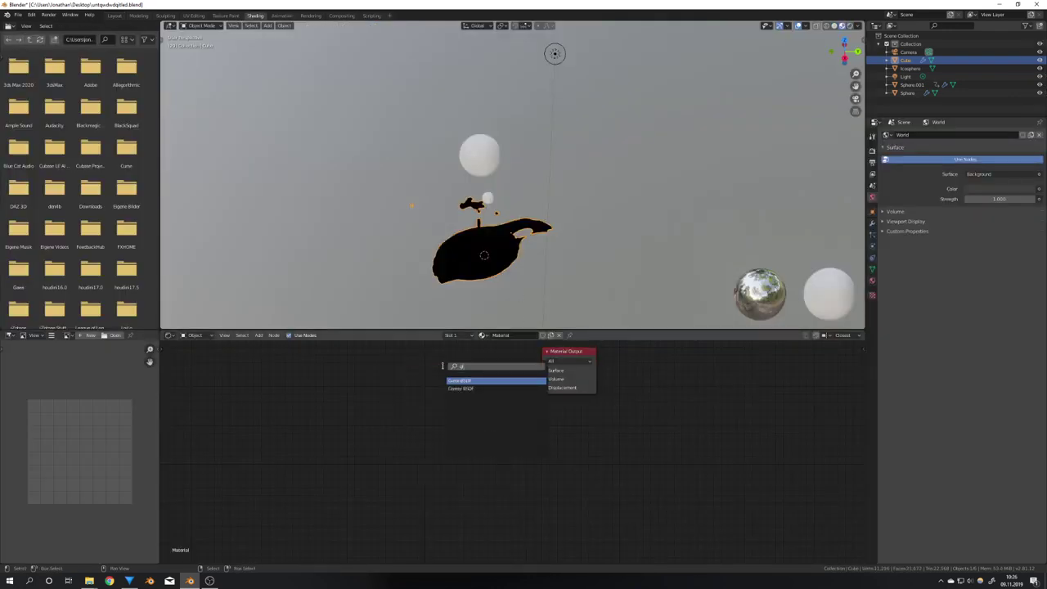
pyautogui.press('Return')
pyautogui.click(431, 370)
pyautogui.moveTo(490, 383); pyautogui.dragTo(542, 371)
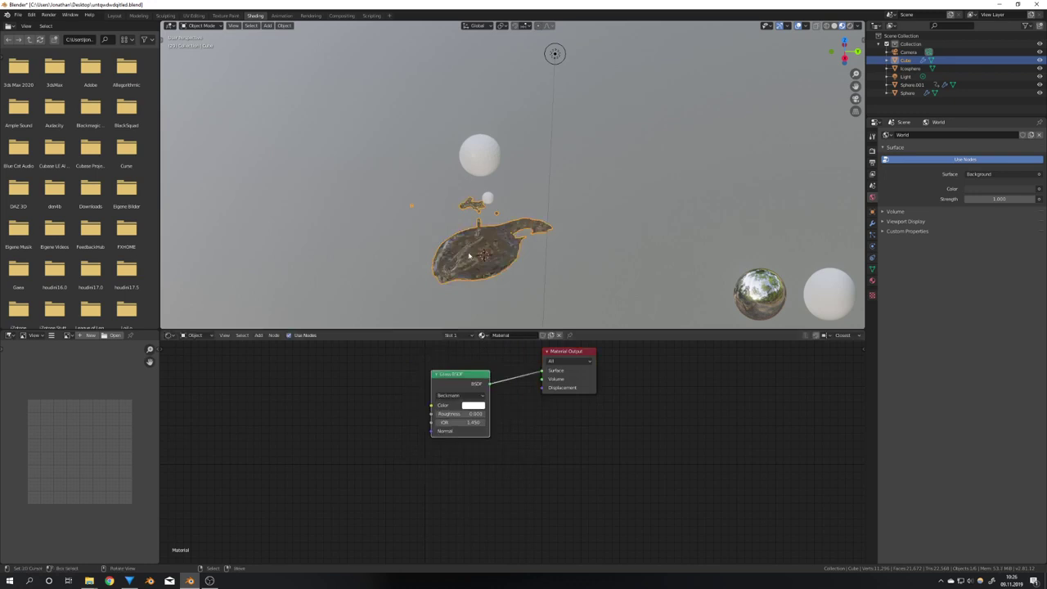
# Step: Set the Glass BSDF node's IOR to 1.504
pyautogui.click(465, 422)
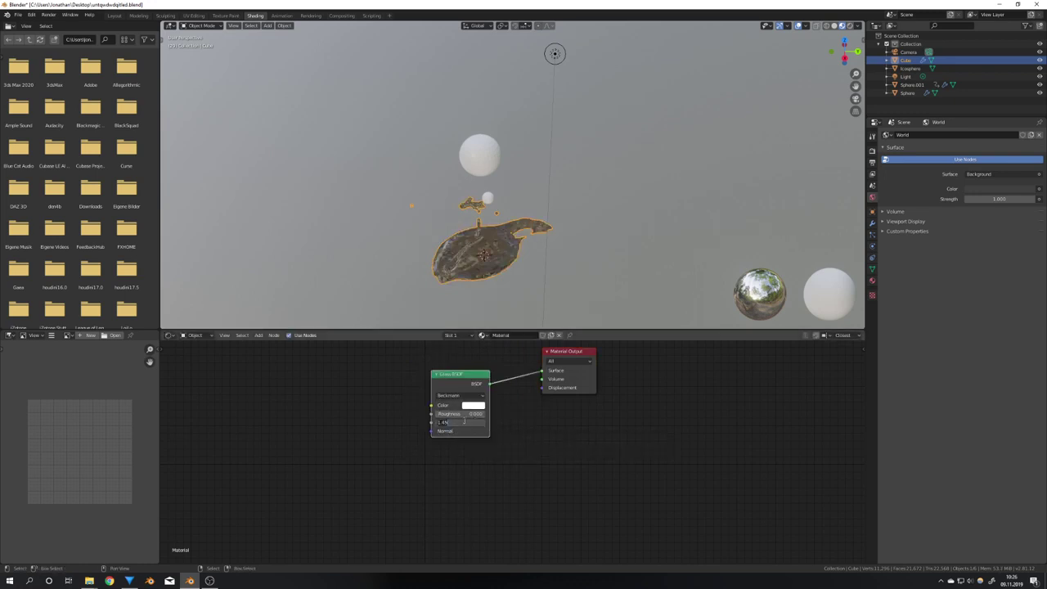
pyautogui.write('1.504')
pyautogui.press('Return')
# Step: Replay the simulation from the first frame and examine the glass liquid and its bubbles up close from several angles
pyautogui.scroll(5, 528, 222)
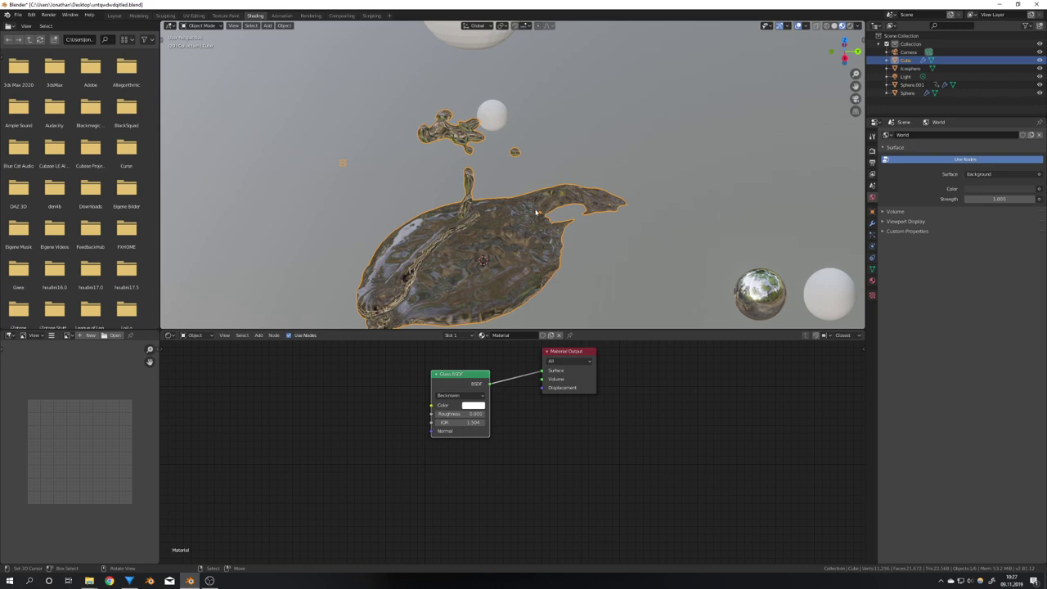
pyautogui.moveTo(525, 219); pyautogui.dragTo(554, 263, button='middle')
pyautogui.scroll(3, 500, 287)
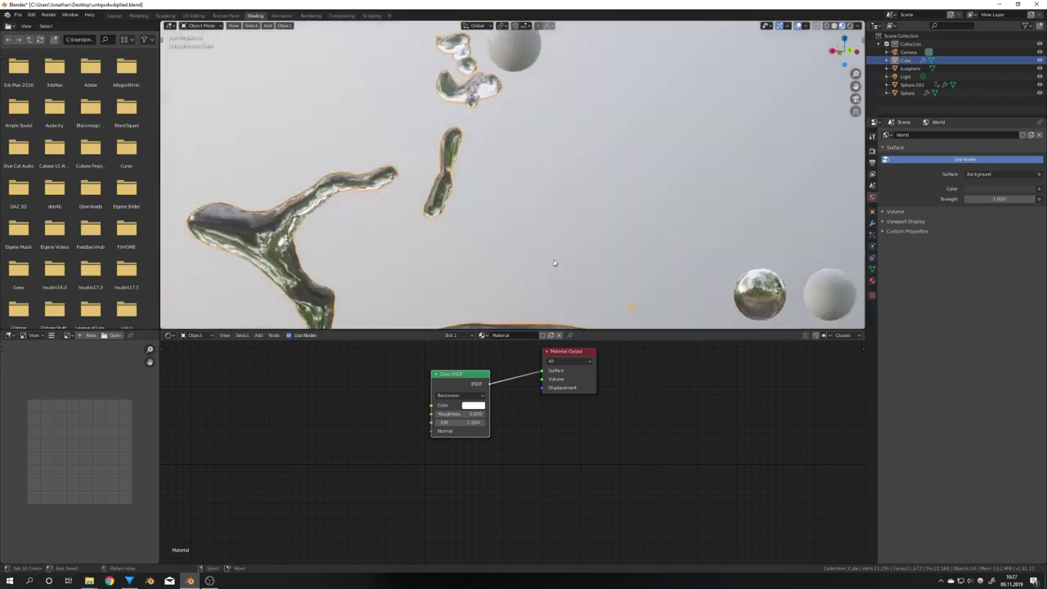
pyautogui.scroll(-3, 554, 263)
pyautogui.hotkey('shift', 'Left')
pyautogui.press('space')
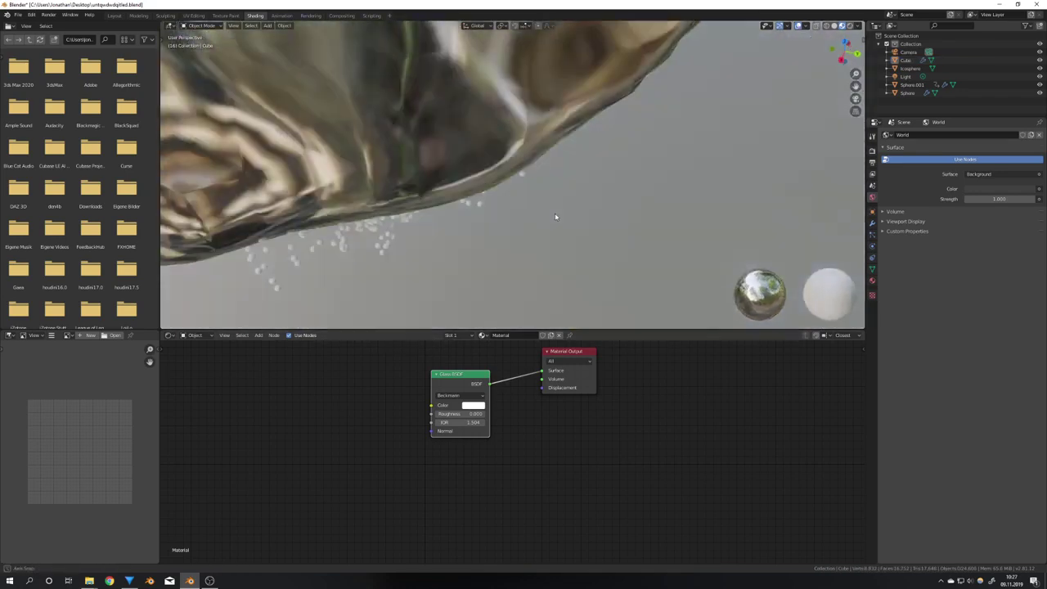
pyautogui.moveTo(532, 203); pyautogui.dragTo(474, 205, button='middle')
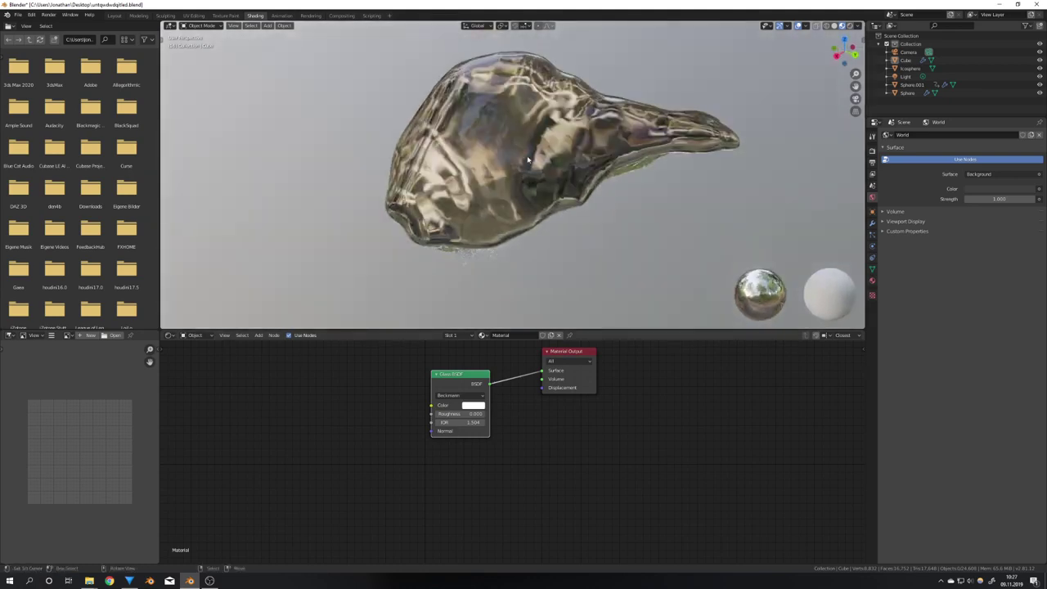
# Step: Enable Screen Space Refraction in the liquid's material settings, then deselect the liquid and replay the simulation to inspect the refraction
pyautogui.click(528, 159)
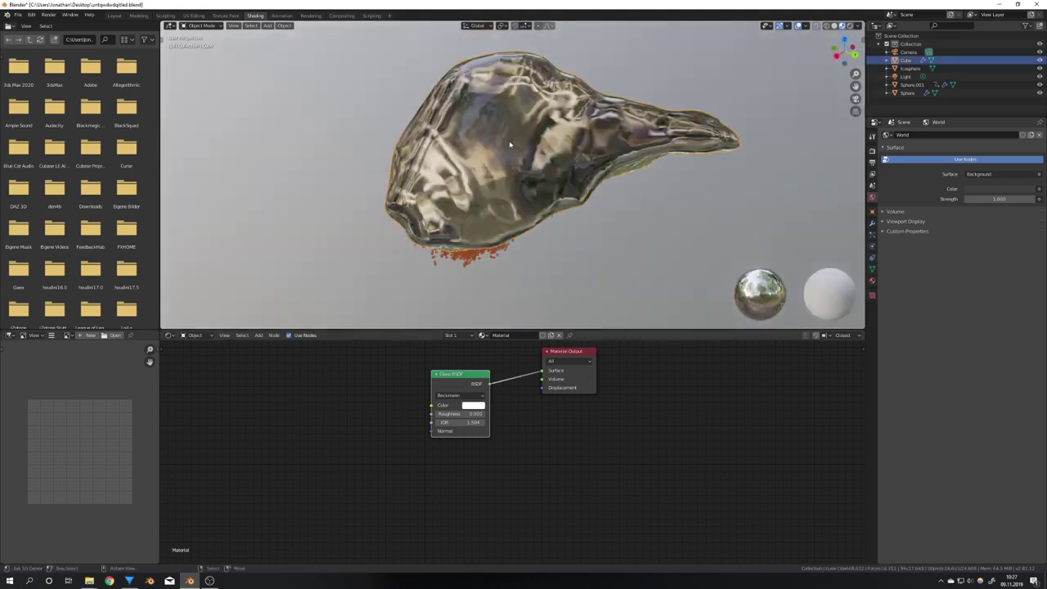
pyautogui.click(871, 278)
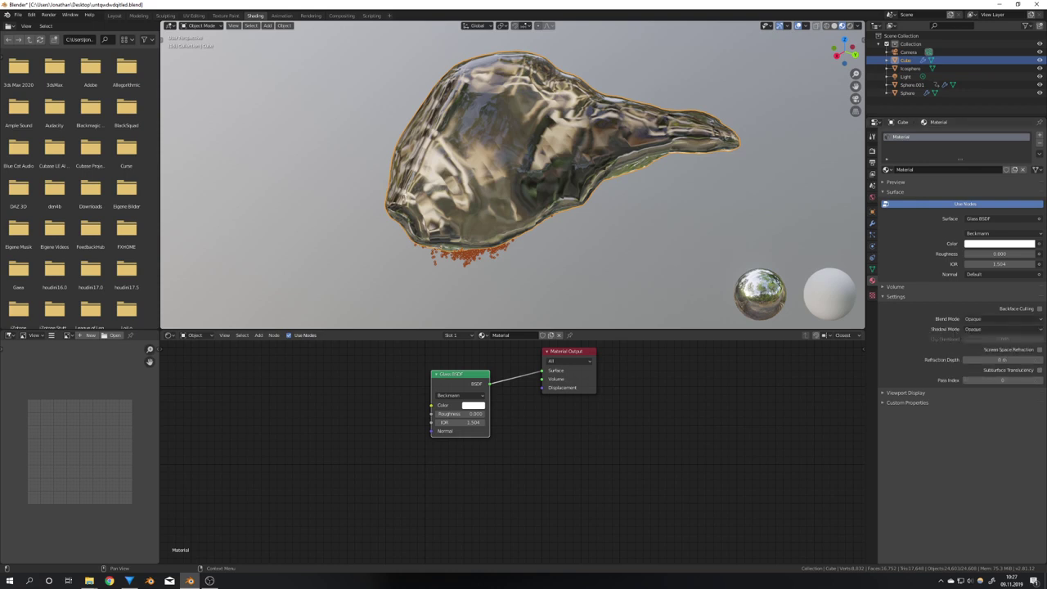
pyautogui.click(1038, 349)
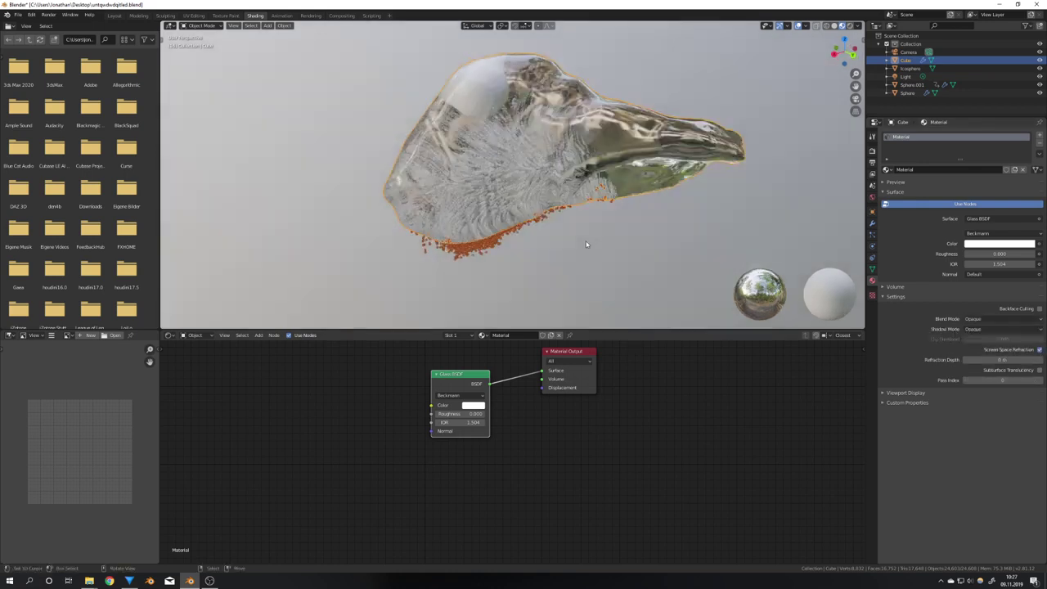
pyautogui.click(563, 237)
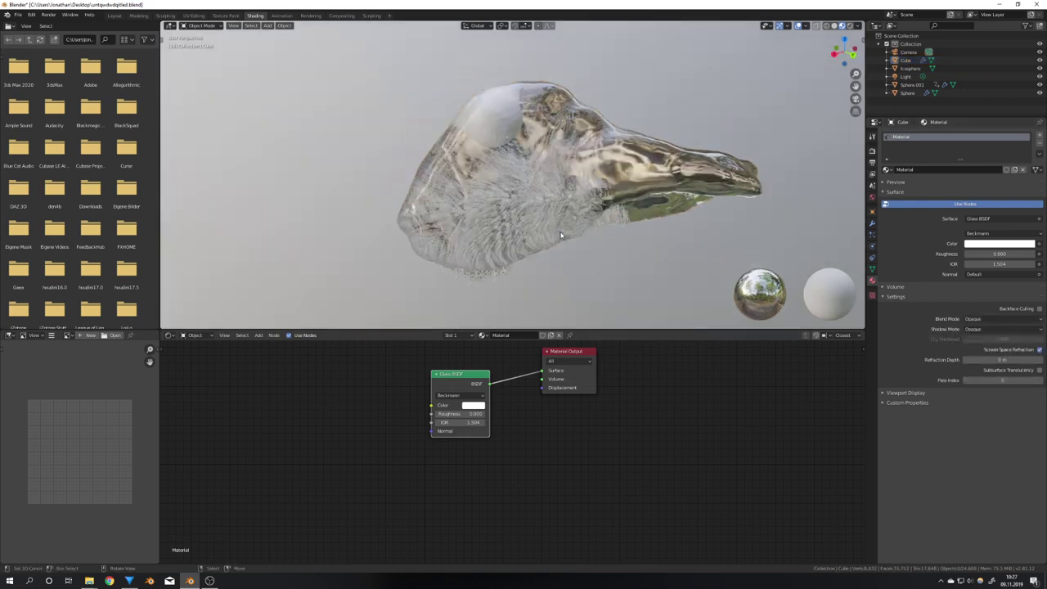
pyautogui.scroll(-5, 561, 236)
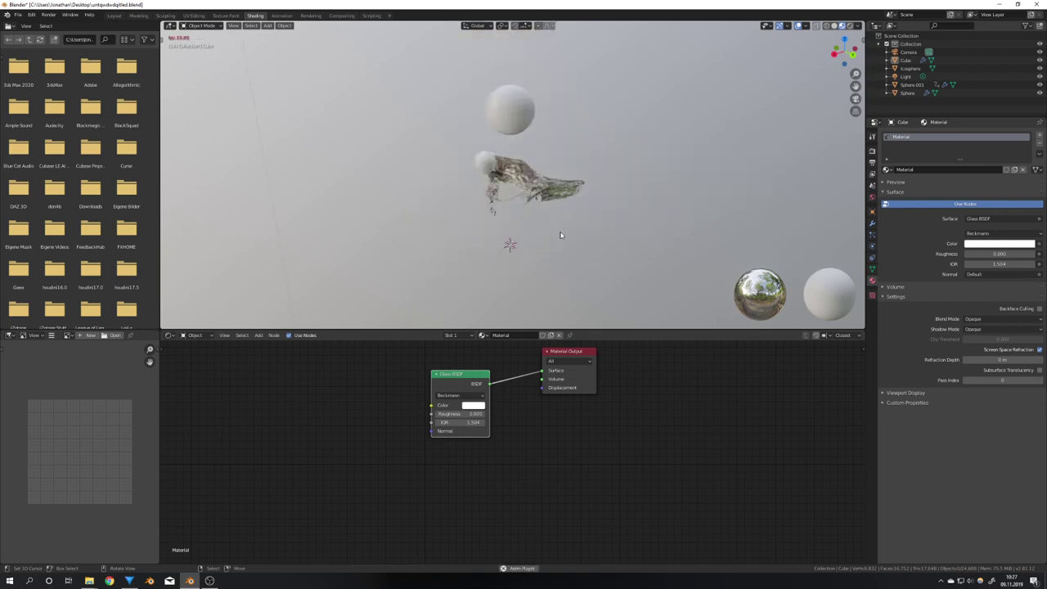
pyautogui.scroll(6, 554, 246)
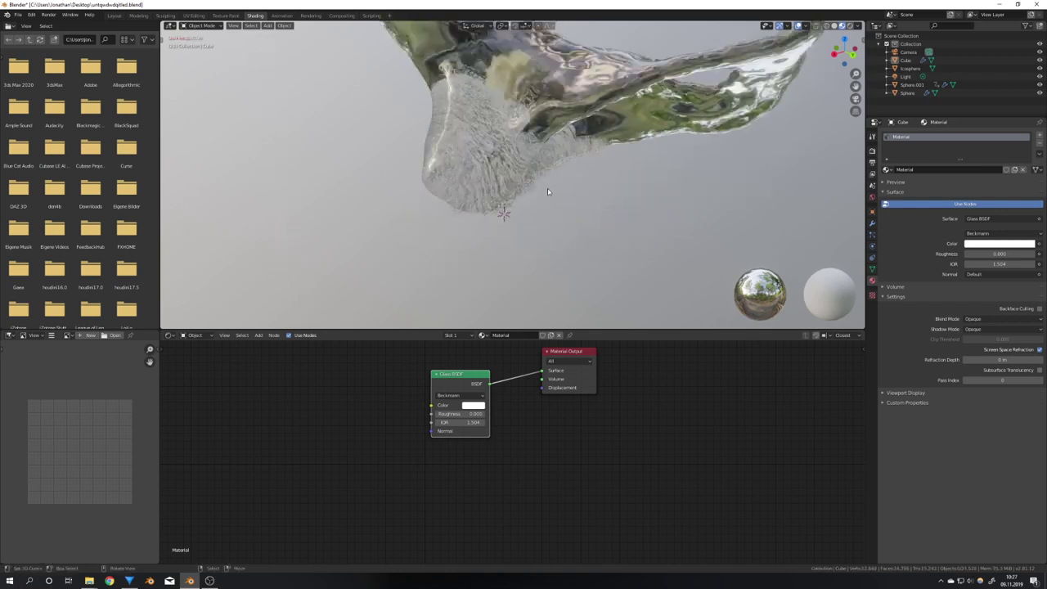
pyautogui.scroll(-3, 540, 235)
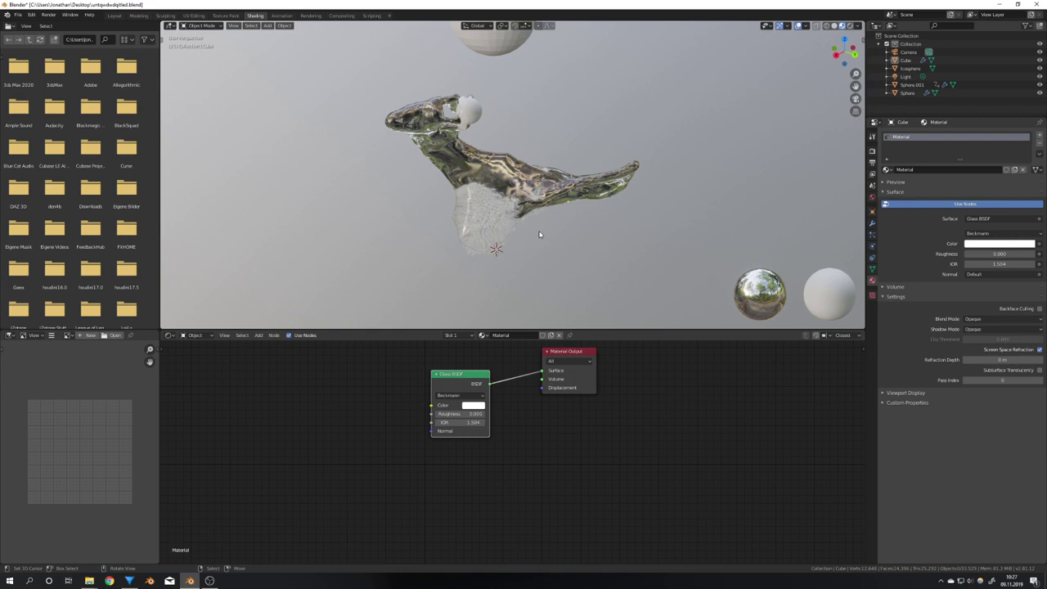